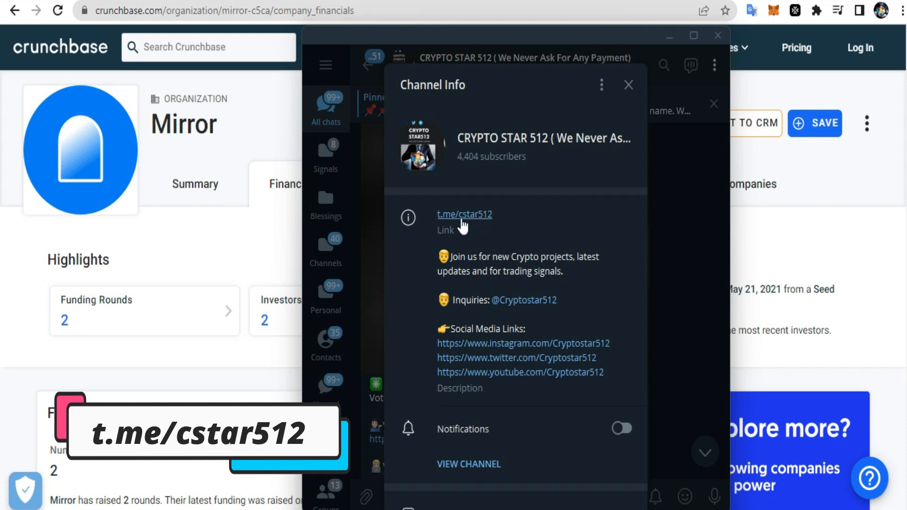
Put the Telegram channel window away and review Mirror's funding rounds and investors on its Crunchbase financials page.
{"action": "left_click", "coordinate": [625, 97]}
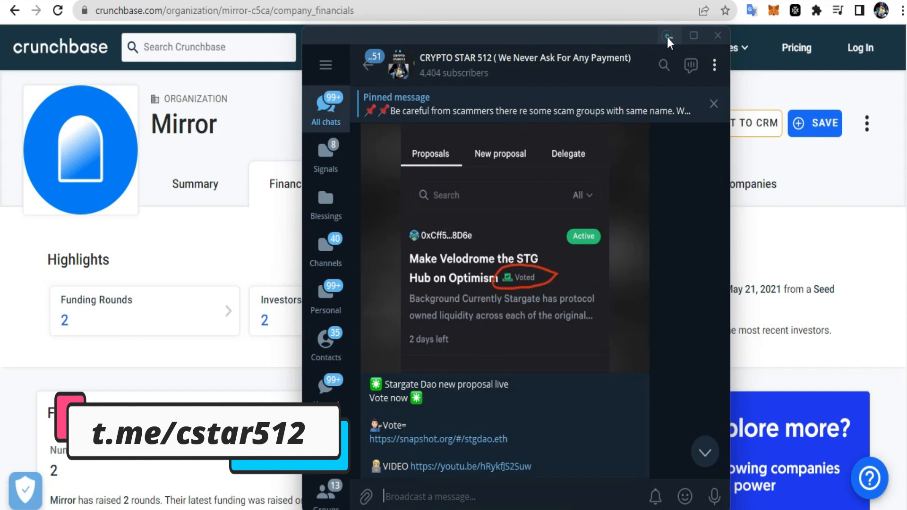
{"action": "left_click", "coordinate": [668, 39]}
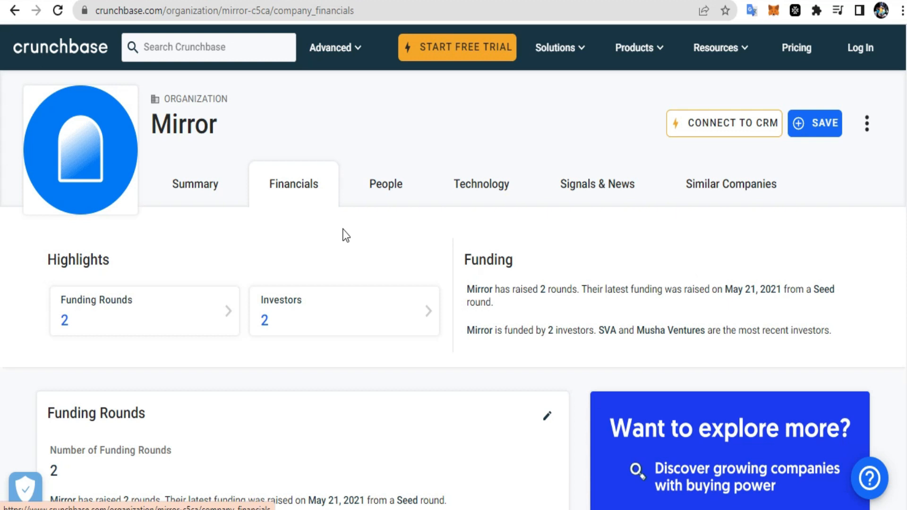
{"action": "scroll", "coordinate": [471, 267], "scroll_direction": "down", "scroll_amount": 10}
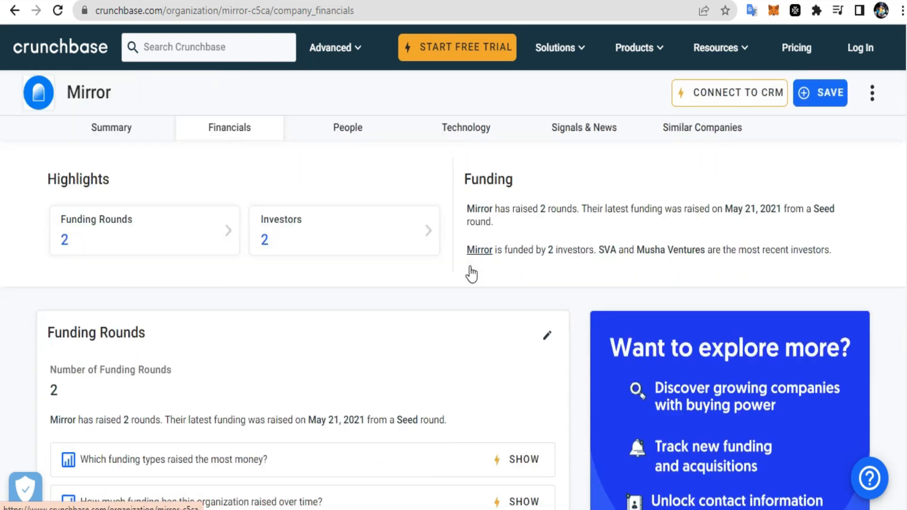
{"action": "scroll", "coordinate": [472, 273], "scroll_direction": "down", "scroll_amount": 5}
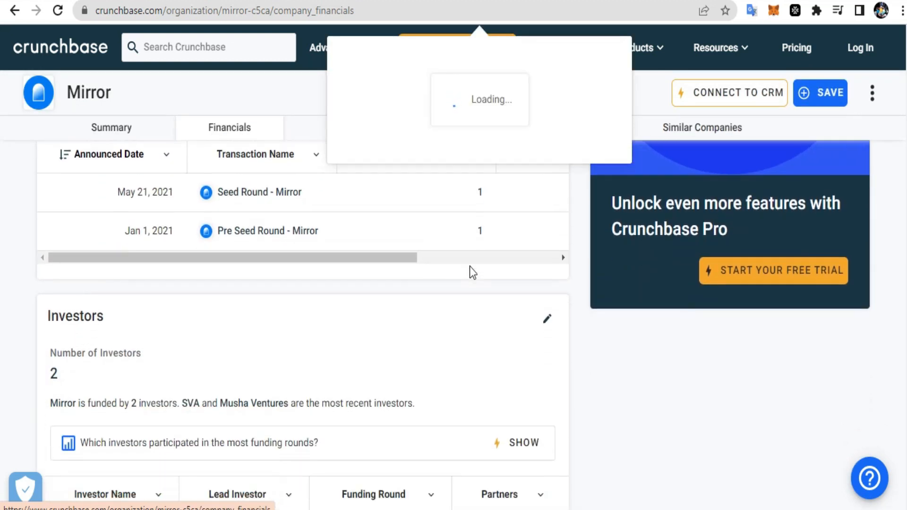
{"action": "scroll", "coordinate": [472, 272], "scroll_direction": "up", "scroll_amount": 10}
{"action": "scroll", "coordinate": [470, 267], "scroll_direction": "up", "scroll_amount": 3}
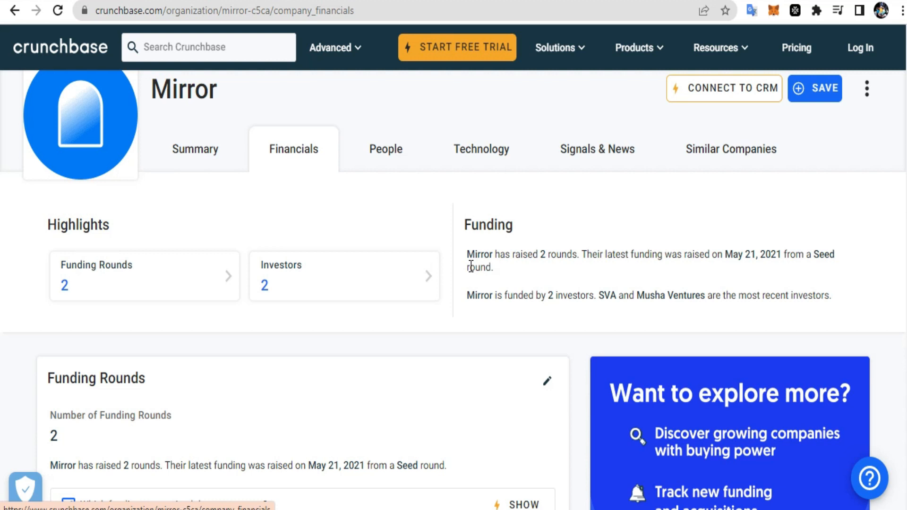
{"action": "scroll", "coordinate": [471, 266], "scroll_direction": "up", "scroll_amount": 1}
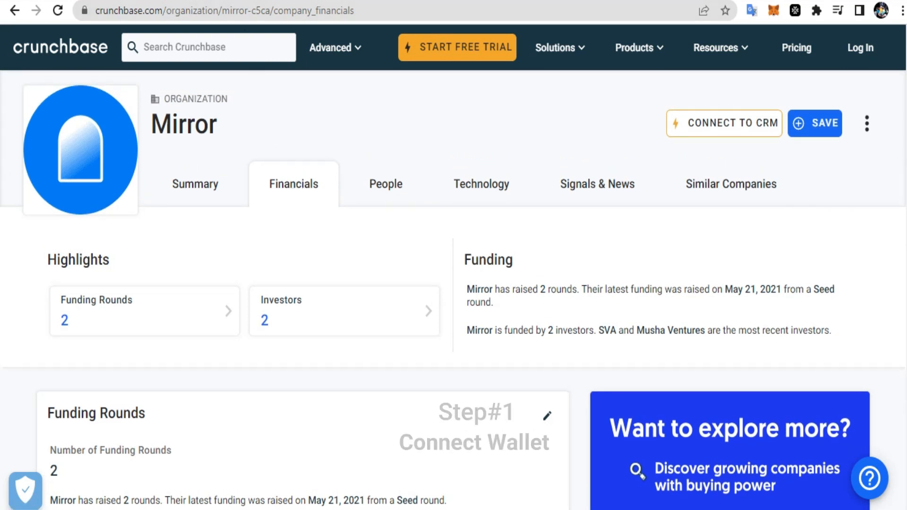
Switch to the Mirror dashboard, connect the MetaMask wallet and approve its sign-in request.
{"action": "left_click", "coordinate": [230, 0]}
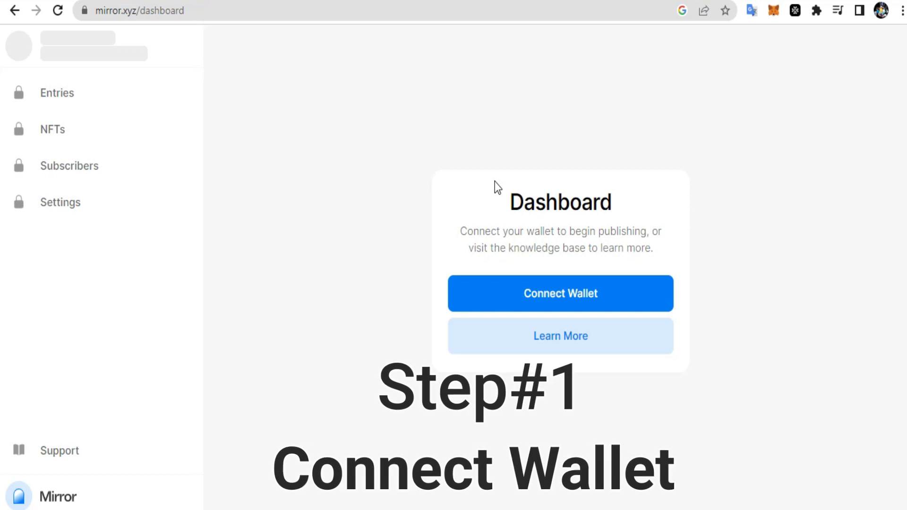
{"action": "left_click", "coordinate": [553, 301]}
{"action": "left_click", "coordinate": [553, 304]}
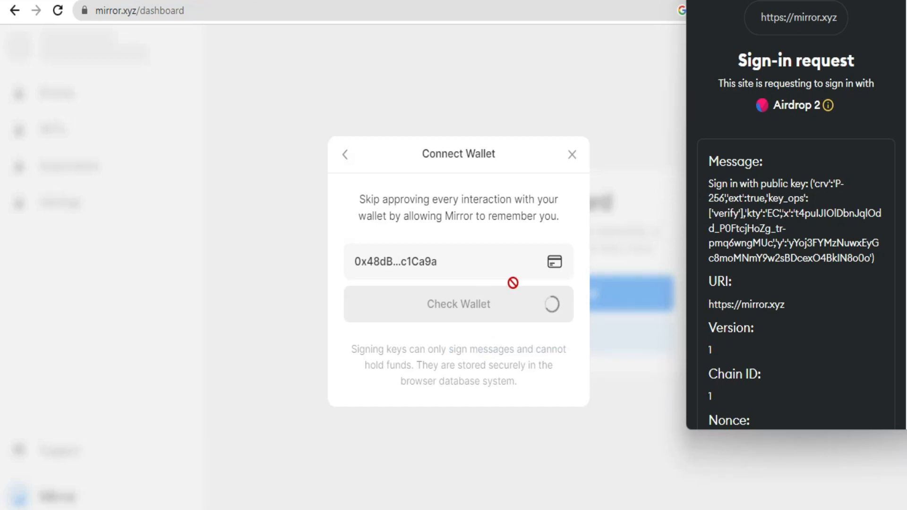
{"action": "scroll", "coordinate": [750, 344], "scroll_direction": "down", "scroll_amount": 2}
{"action": "scroll", "coordinate": [750, 345], "scroll_direction": "down", "scroll_amount": 3}
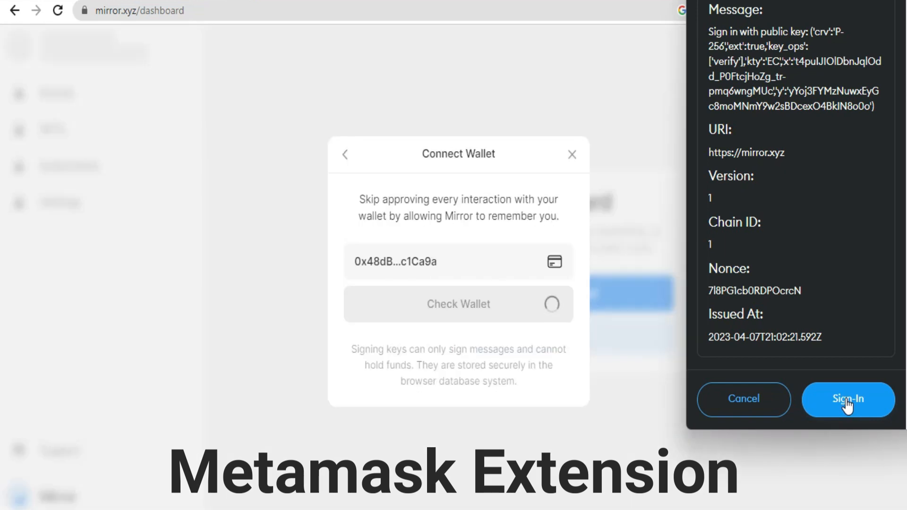
{"action": "left_click", "coordinate": [847, 404]}
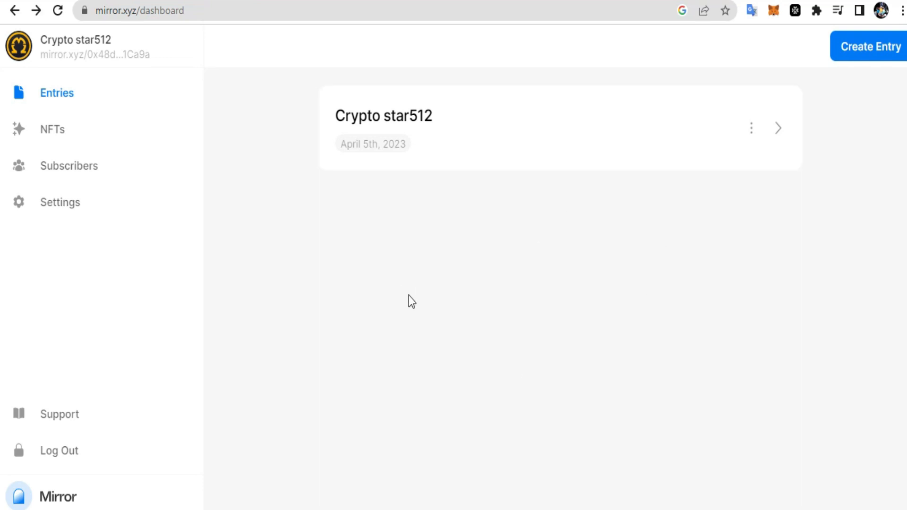
Review the profile's display settings, including theme color, name, bio and Google Analytics UAID.
{"action": "left_click", "coordinate": [67, 204]}
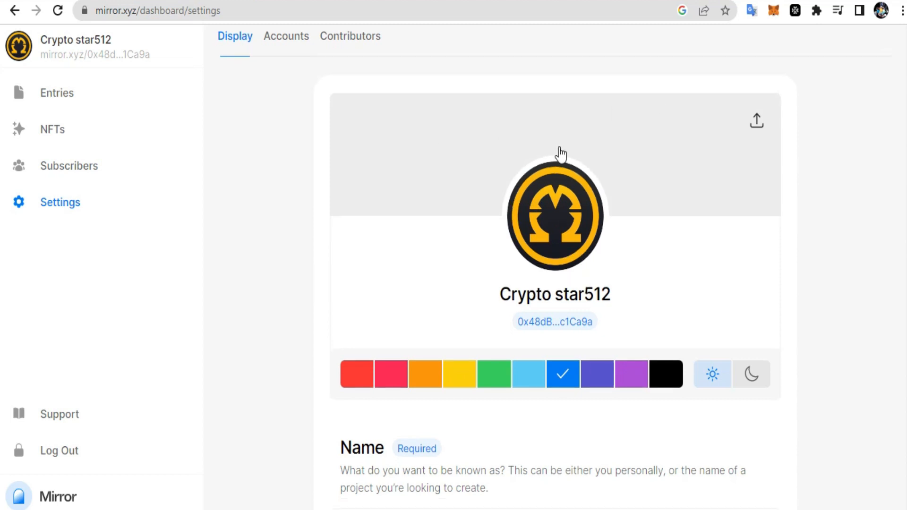
{"action": "scroll", "coordinate": [560, 153], "scroll_direction": "down", "scroll_amount": 5}
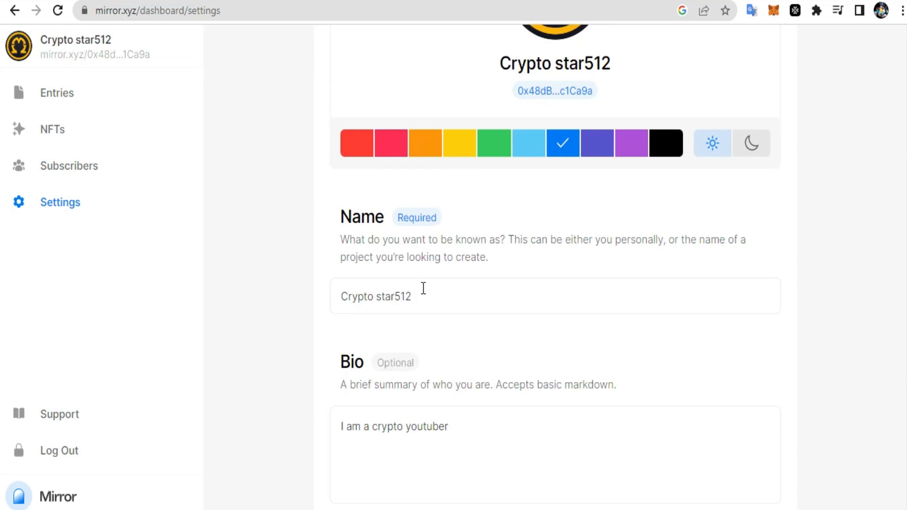
{"action": "scroll", "coordinate": [424, 288], "scroll_direction": "down", "scroll_amount": 4}
{"action": "scroll", "coordinate": [388, 270], "scroll_direction": "down", "scroll_amount": 2}
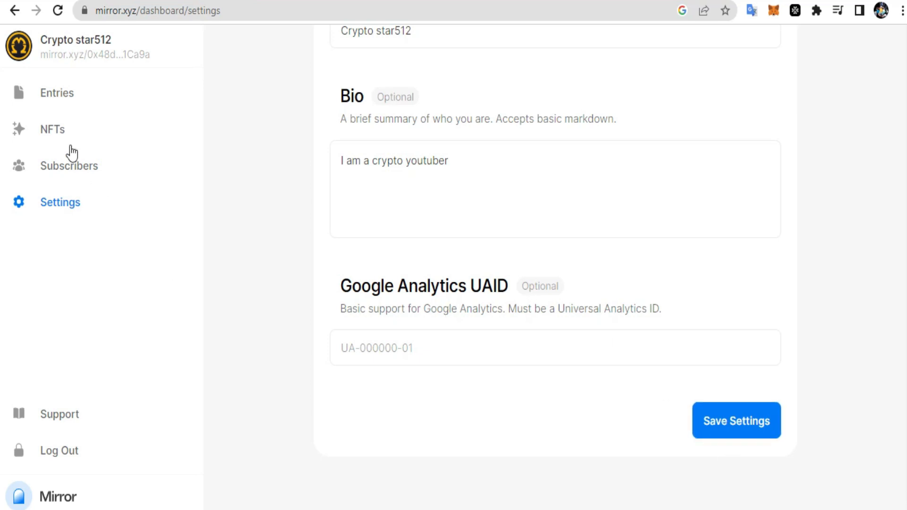
Create a new entry with "I am crypto star" as both its title and its body text.
{"action": "left_click", "coordinate": [55, 95]}
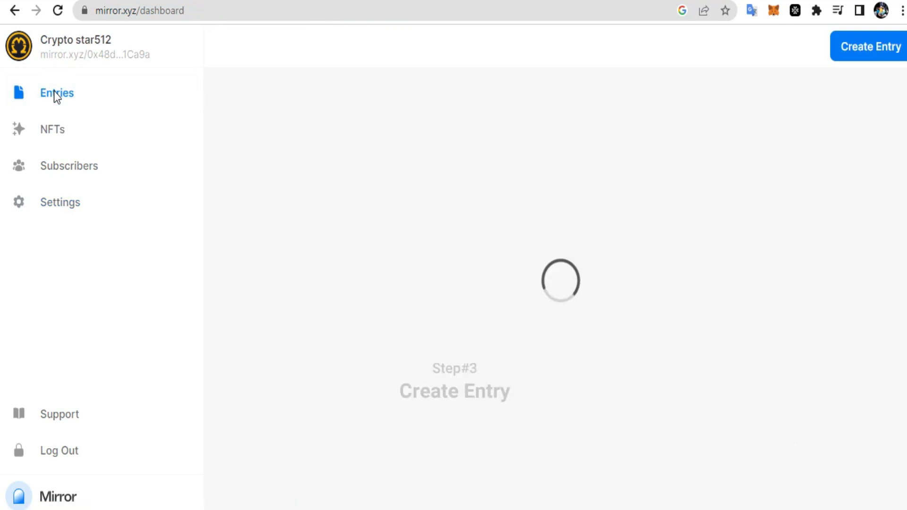
{"action": "left_click", "coordinate": [883, 47]}
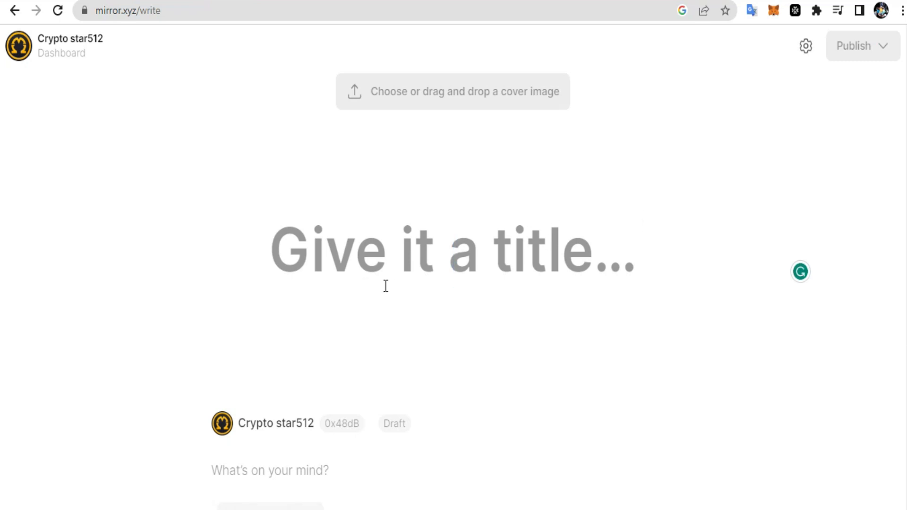
{"action": "type", "text": "I am crypto star"}
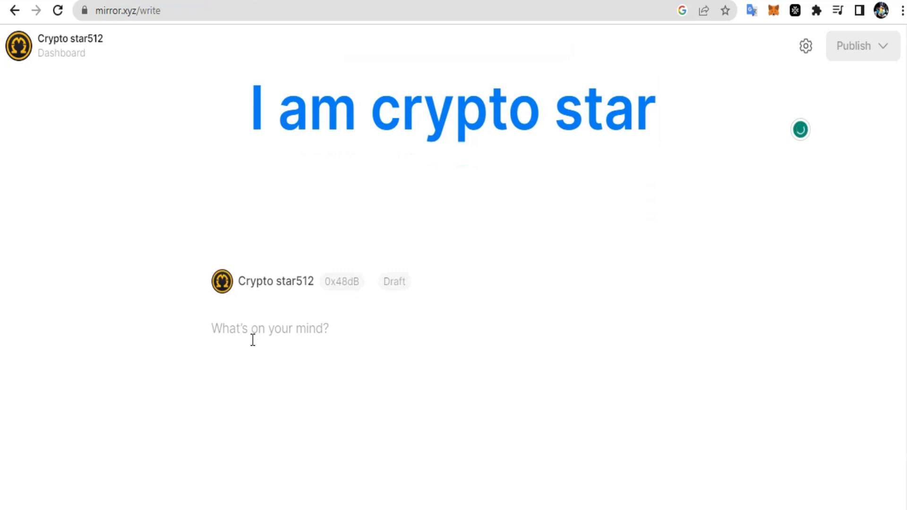
{"action": "left_click", "coordinate": [277, 329]}
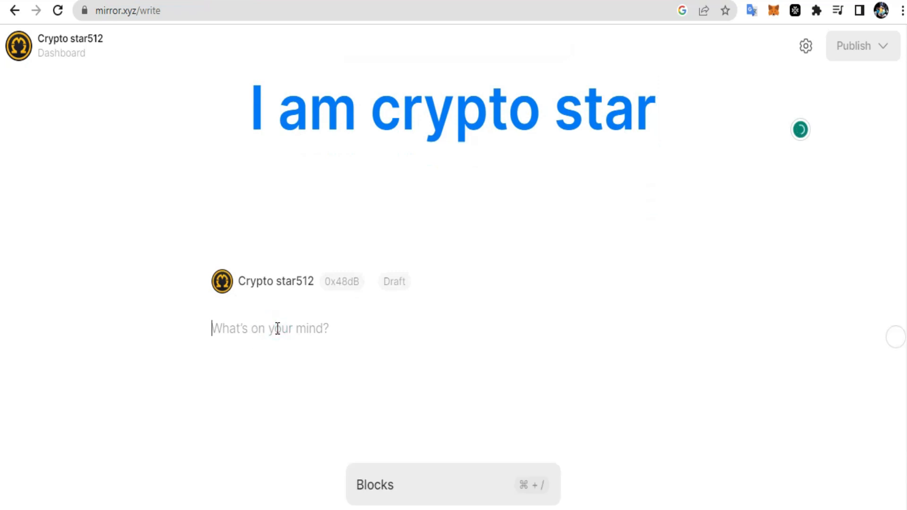
{"action": "type", "text": "I am crypto star"}
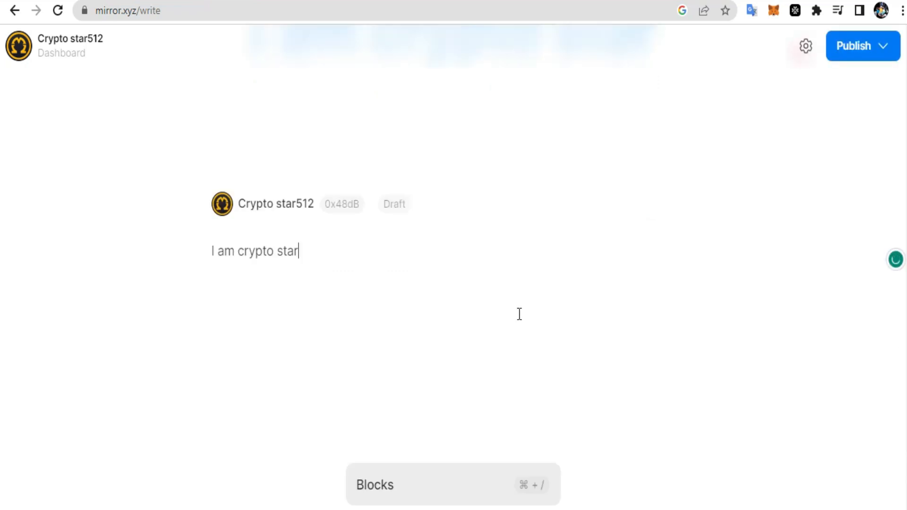
Open the publishing options for the entry and request the wallet's switch to the Optimism network.
{"action": "left_click", "coordinate": [862, 47]}
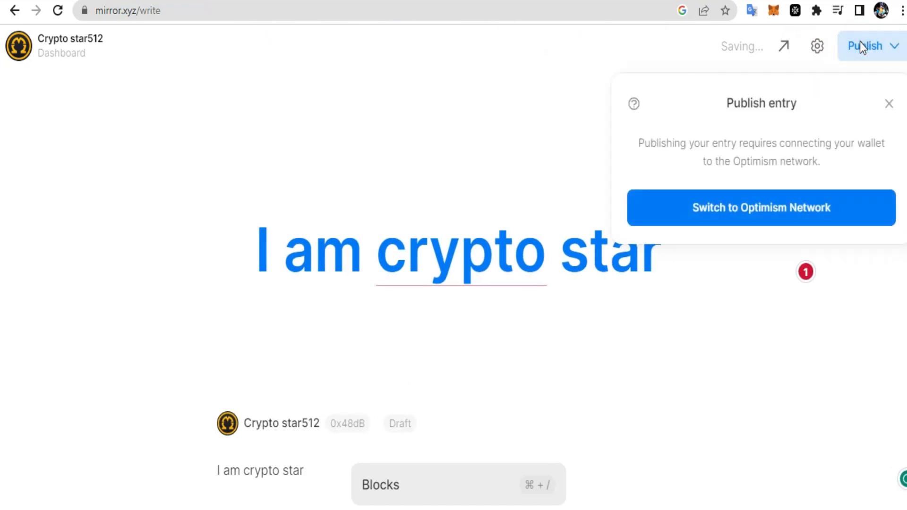
{"action": "left_click", "coordinate": [745, 214]}
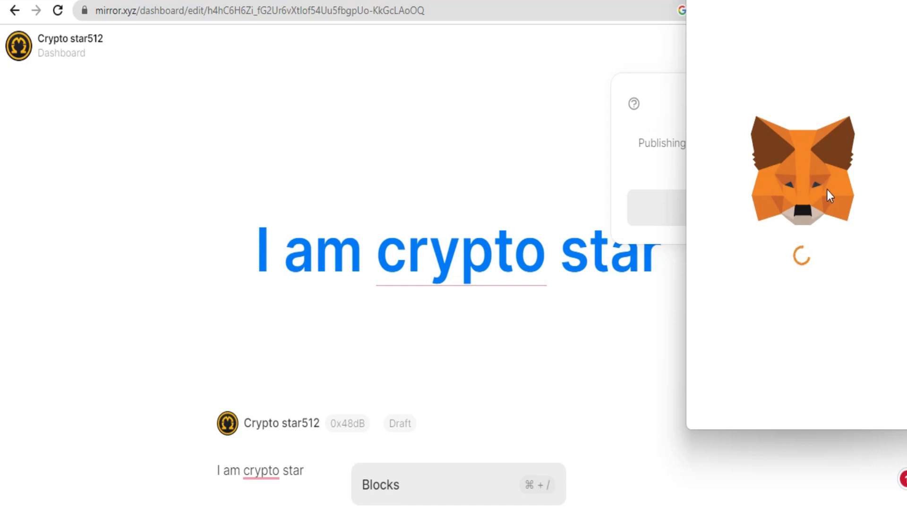
{"action": "left_click", "coordinate": [860, 398]}
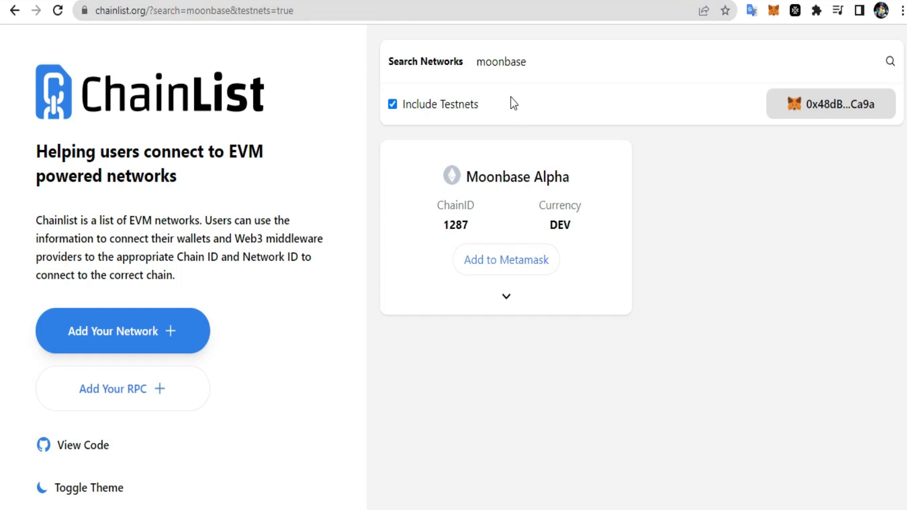
Look up another network on ChainList in place of the moonbase search.
{"action": "double_click", "coordinate": [507, 60]}
{"action": "type", "text": "o star"}
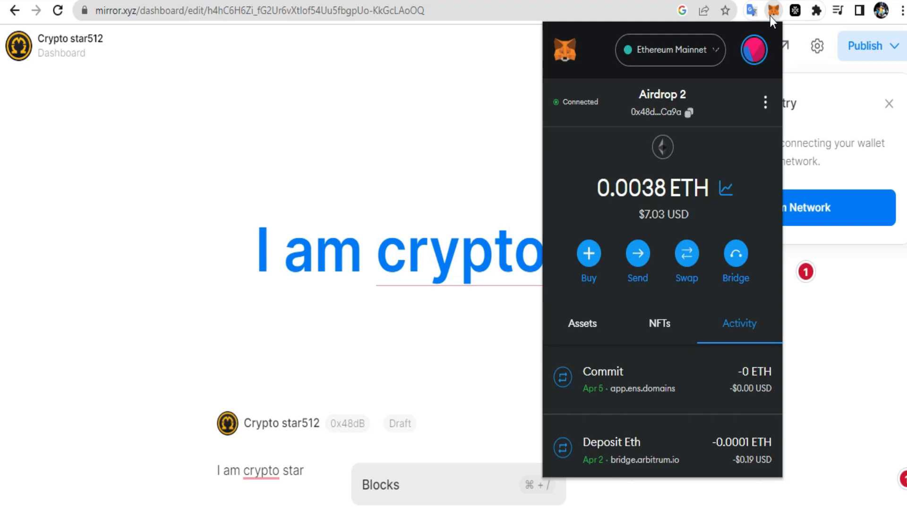
Change the MetaMask wallet's network to Optimism, then sign and publish the entry without funding.
{"action": "left_click", "coordinate": [715, 55]}
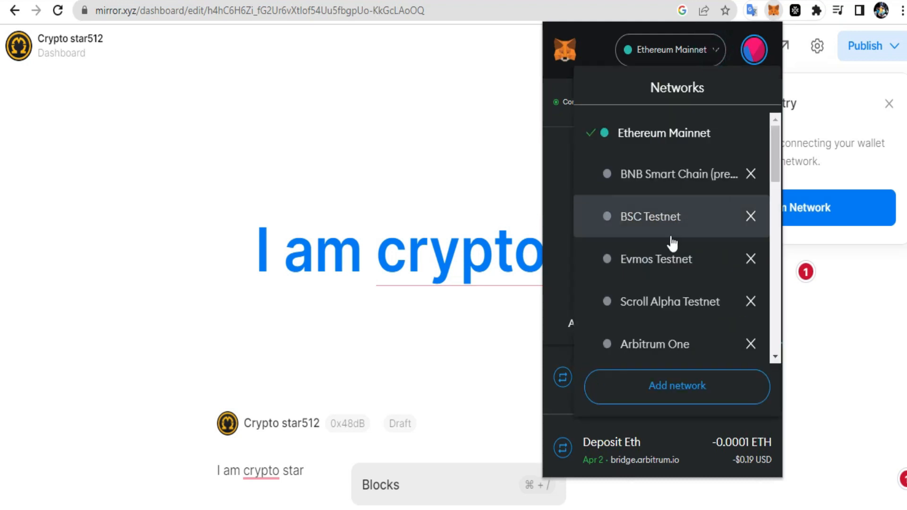
{"action": "scroll", "coordinate": [671, 247], "scroll_direction": "down", "scroll_amount": 1}
{"action": "scroll", "coordinate": [671, 247], "scroll_direction": "down", "scroll_amount": 5}
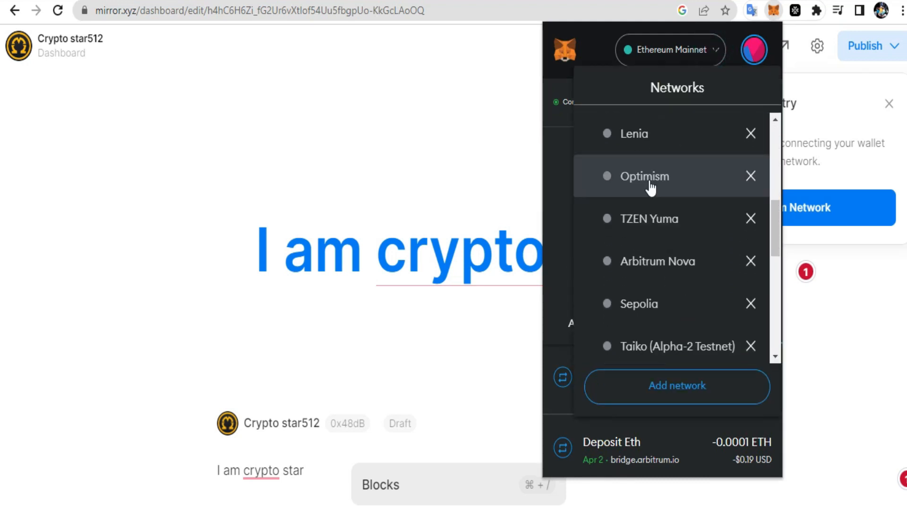
{"action": "left_click", "coordinate": [652, 193]}
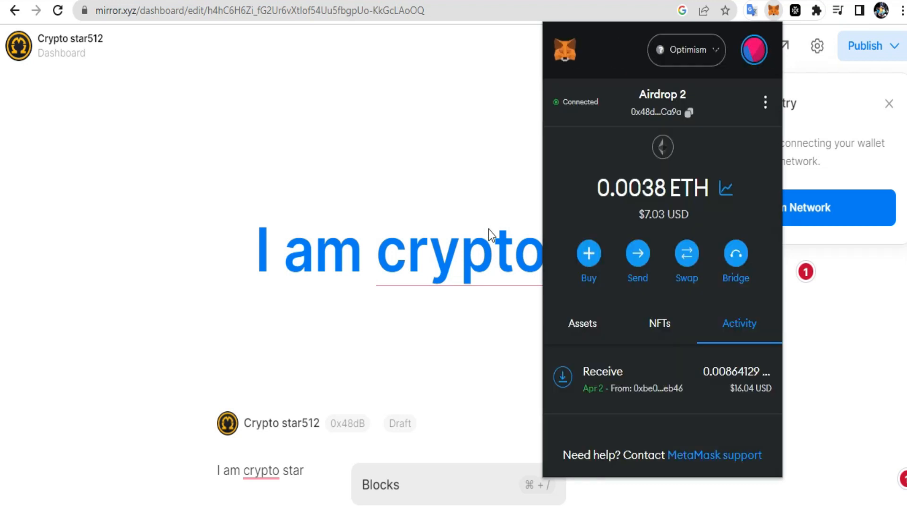
{"action": "left_click", "coordinate": [823, 114]}
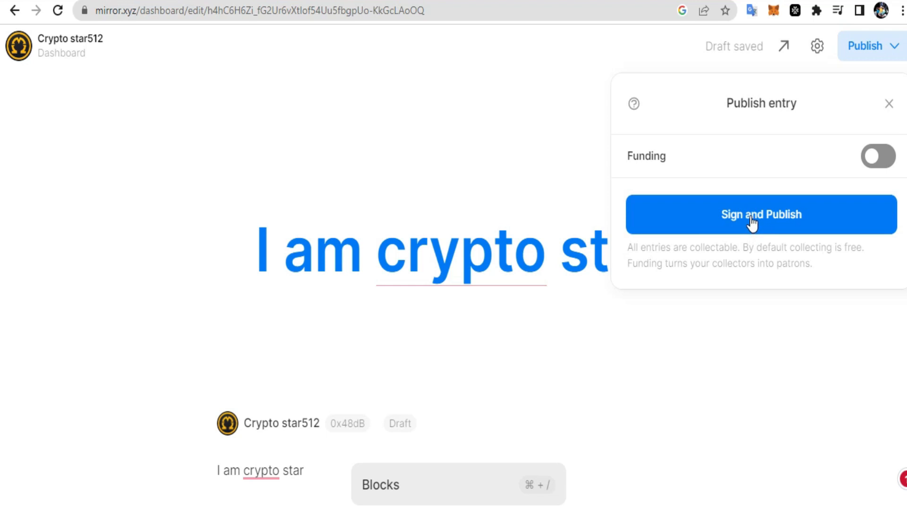
{"action": "left_click", "coordinate": [750, 216]}
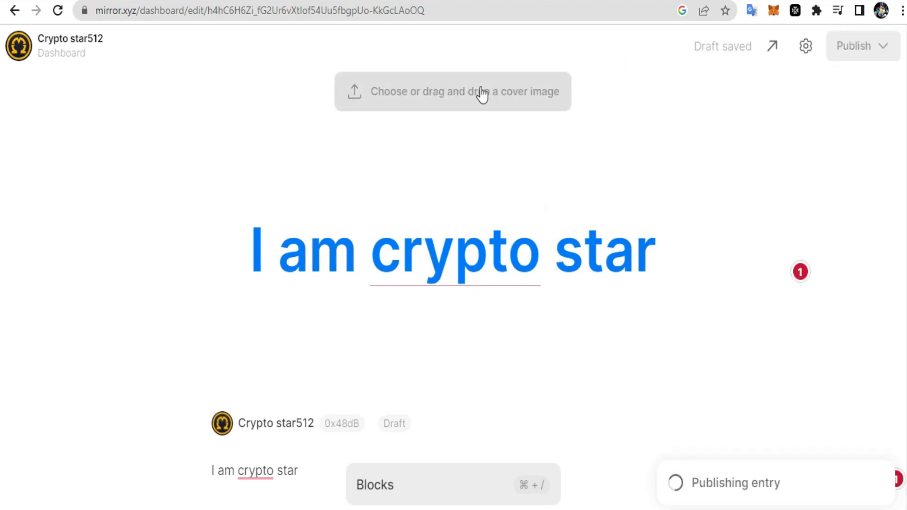
Add the image asasss as the entry's cover and accept the default crop.
{"action": "left_click", "coordinate": [480, 88]}
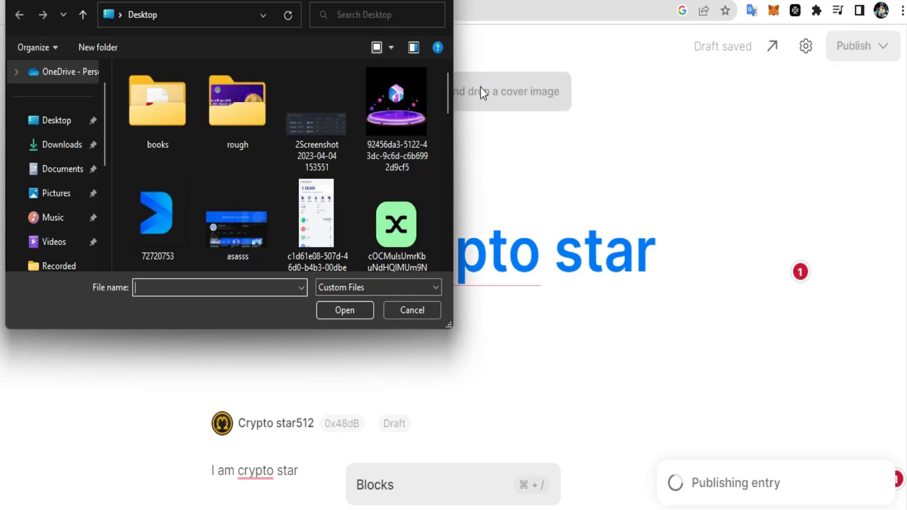
{"action": "double_click", "coordinate": [243, 232]}
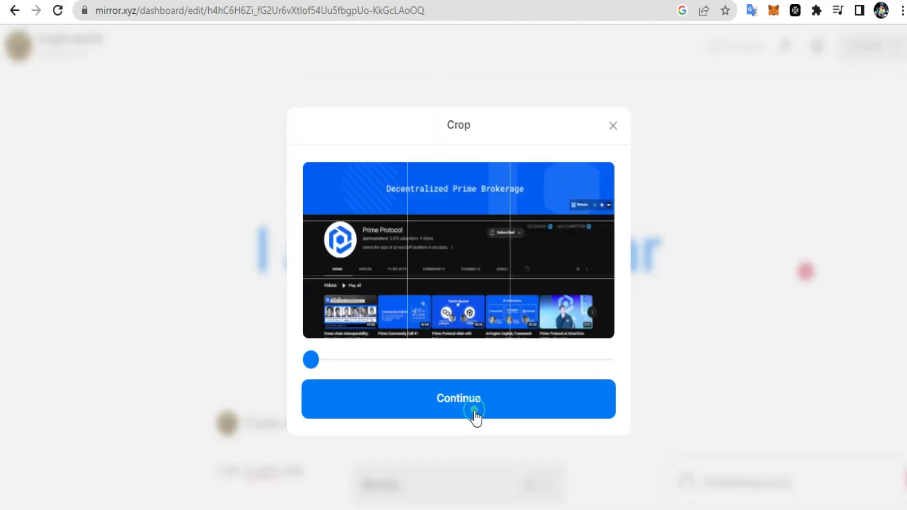
{"action": "left_click", "coordinate": [475, 415]}
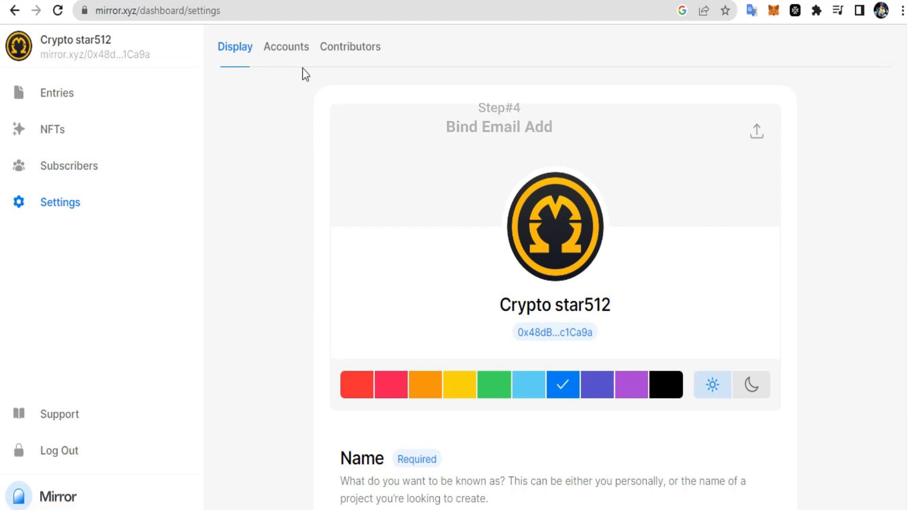
Verify the account's email address in the Mirror settings by signing the wallet request and completing the verification from the Gmail message.
{"action": "left_click", "coordinate": [294, 51]}
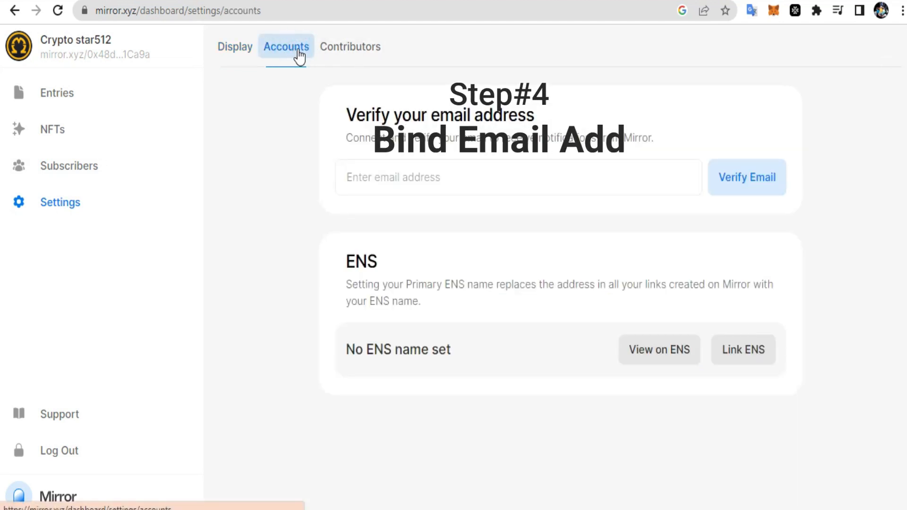
{"action": "left_click", "coordinate": [380, 183]}
{"action": "key", "text": "ctrl+v"}
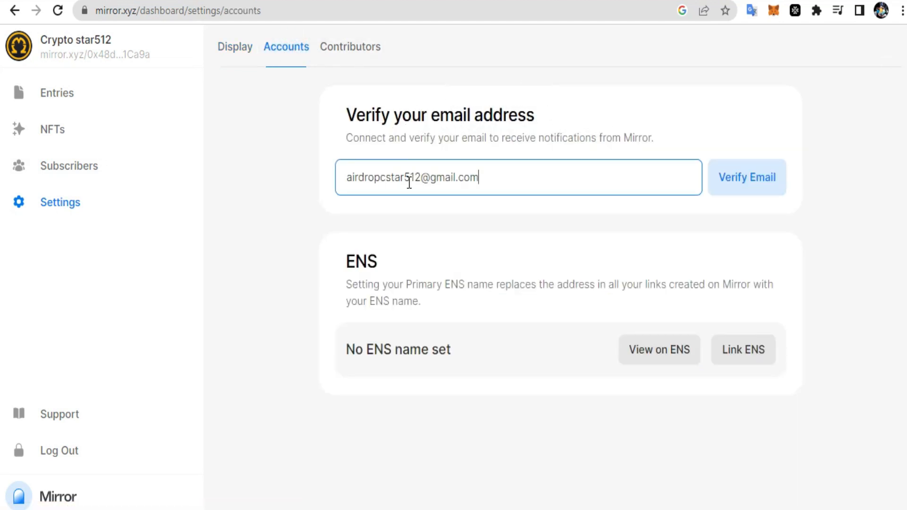
{"action": "left_click", "coordinate": [733, 177]}
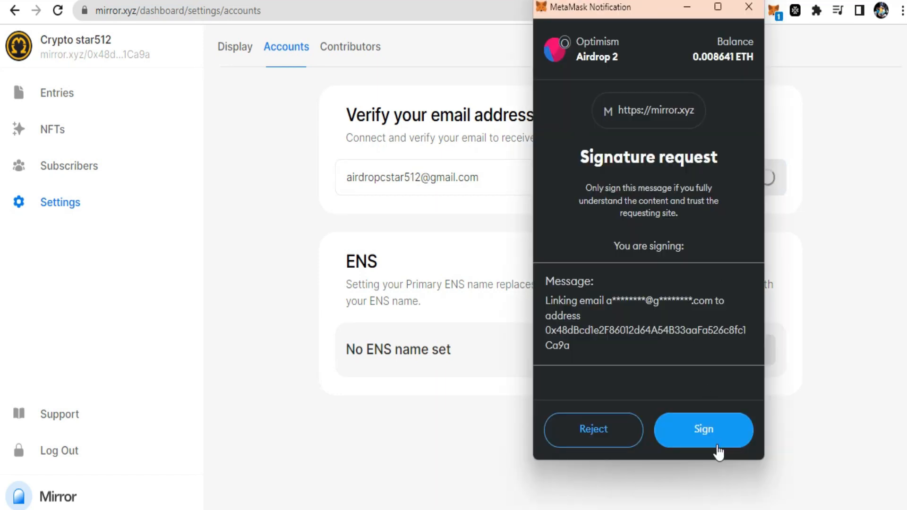
{"action": "left_click", "coordinate": [707, 433]}
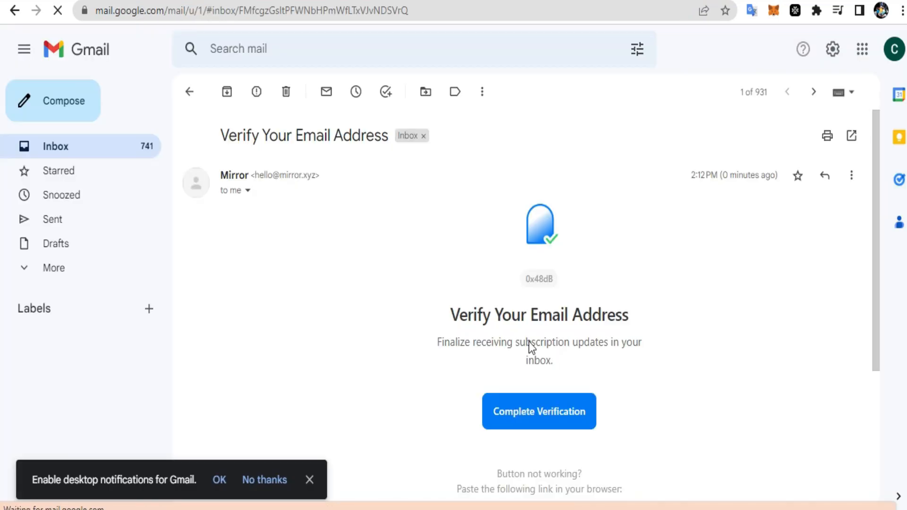
{"action": "left_click", "coordinate": [531, 412]}
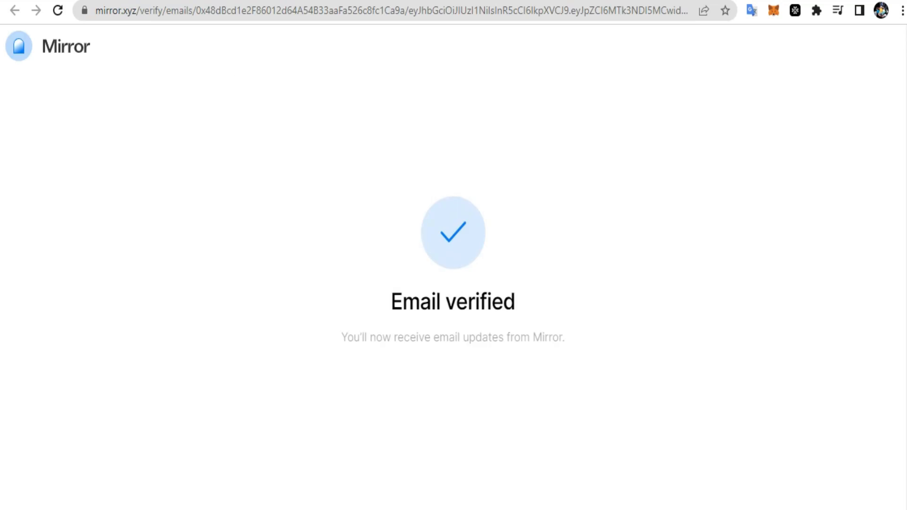
Return to the account settings in Mirror and start linking an ENS name.
{"action": "left_click", "coordinate": [174, 1]}
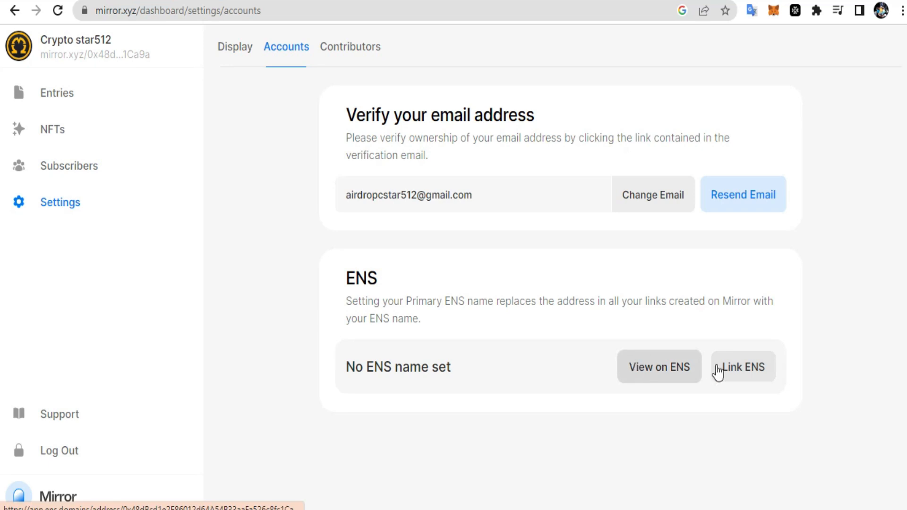
{"action": "left_click", "coordinate": [741, 368]}
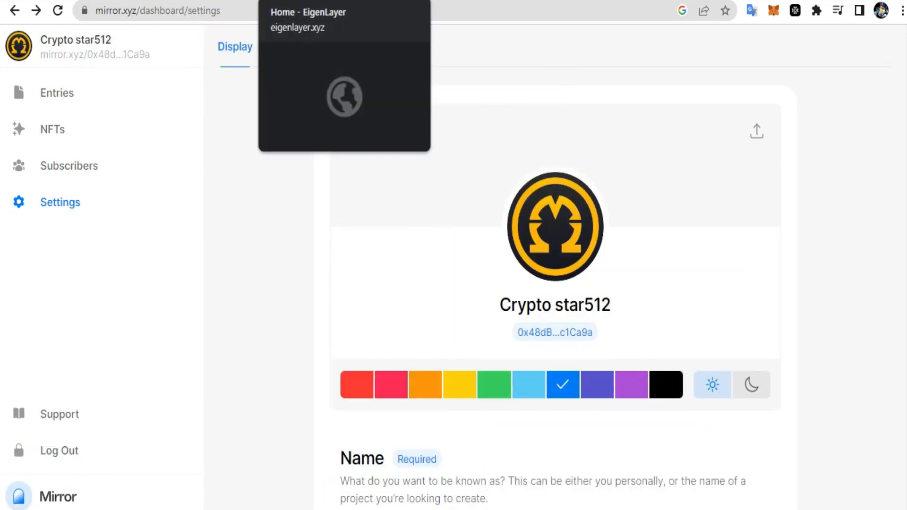
Examine the EigenLayer home page, including its restaking overview, and the EigenLayer entry published on Mirror.
{"action": "left_click", "coordinate": [282, 1]}
{"action": "scroll", "coordinate": [542, 270], "scroll_direction": "down", "scroll_amount": 3}
{"action": "scroll", "coordinate": [542, 270], "scroll_direction": "down", "scroll_amount": 2}
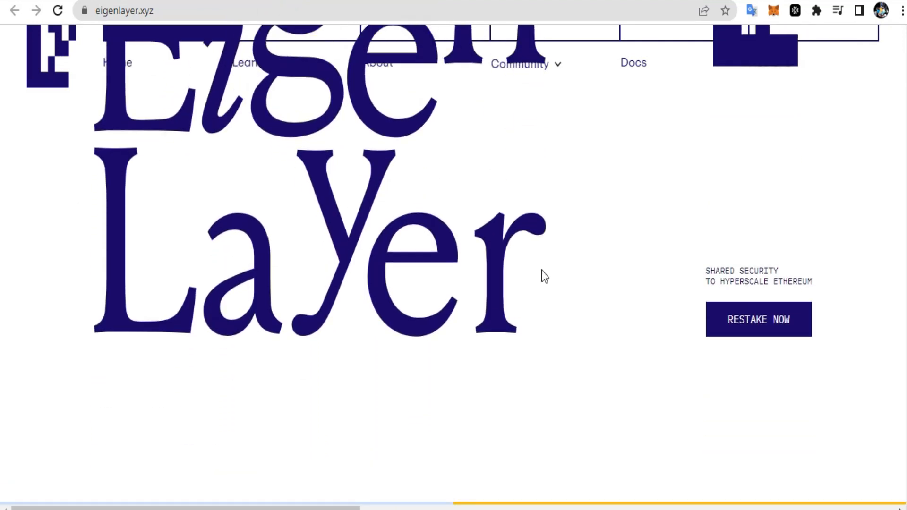
{"action": "scroll", "coordinate": [542, 270], "scroll_direction": "up", "scroll_amount": 4}
{"action": "scroll", "coordinate": [428, 311], "scroll_direction": "down", "scroll_amount": 2}
{"action": "scroll", "coordinate": [428, 311], "scroll_direction": "down", "scroll_amount": 3}
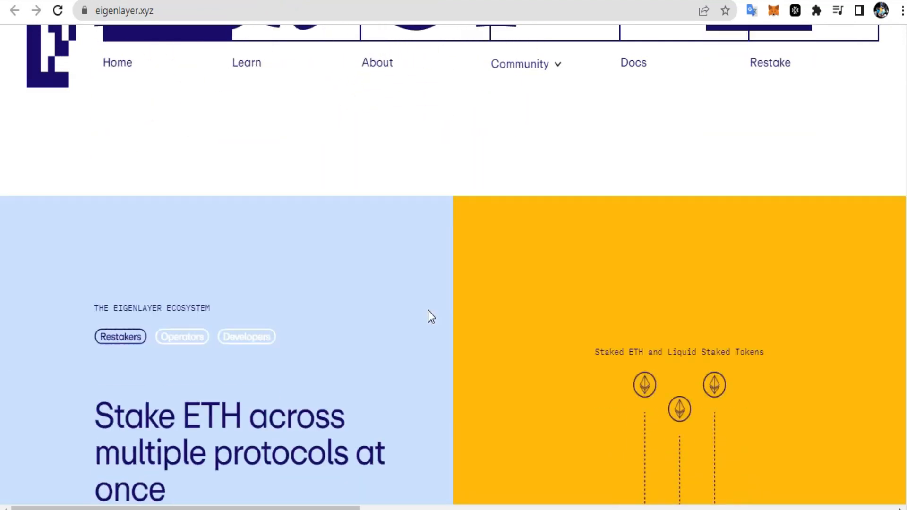
{"action": "scroll", "coordinate": [428, 310], "scroll_direction": "down", "scroll_amount": 1}
{"action": "scroll", "coordinate": [428, 310], "scroll_direction": "down", "scroll_amount": 2}
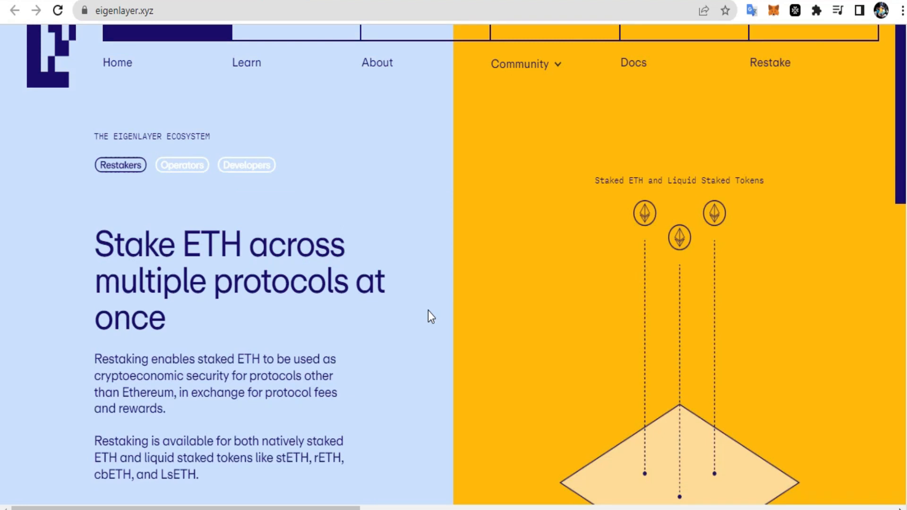
{"action": "scroll", "coordinate": [428, 310], "scroll_direction": "down", "scroll_amount": 2}
{"action": "scroll", "coordinate": [428, 310], "scroll_direction": "up", "scroll_amount": 6}
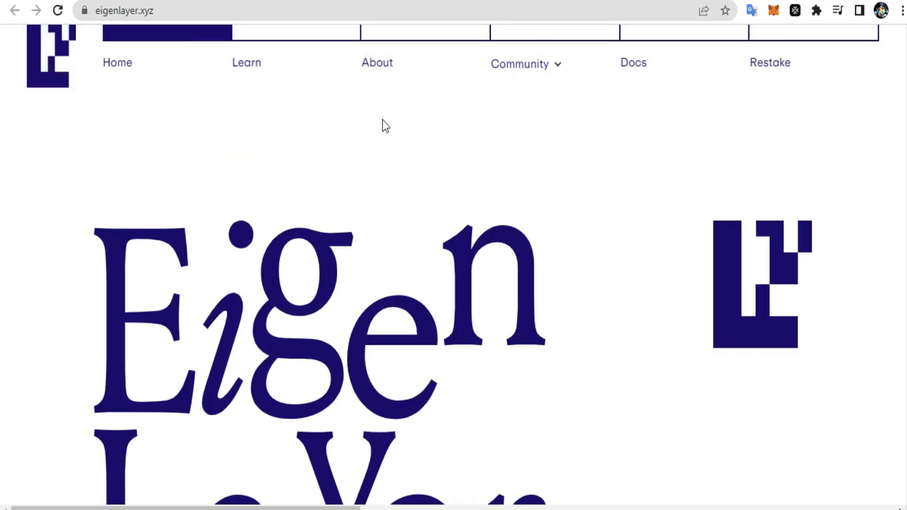
{"action": "left_click", "coordinate": [369, 0]}
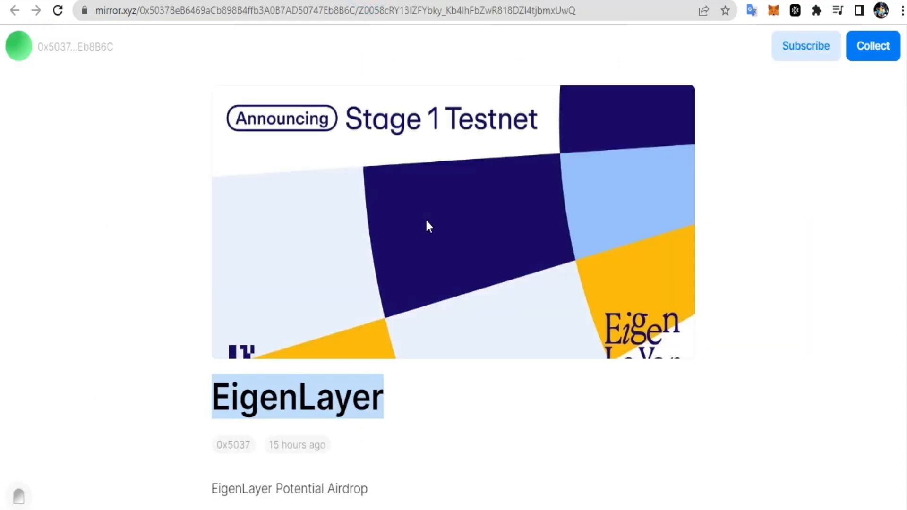
Switch to the Goerli faucet website and review its request form and requirements.
{"action": "left_click", "coordinate": [410, 0]}
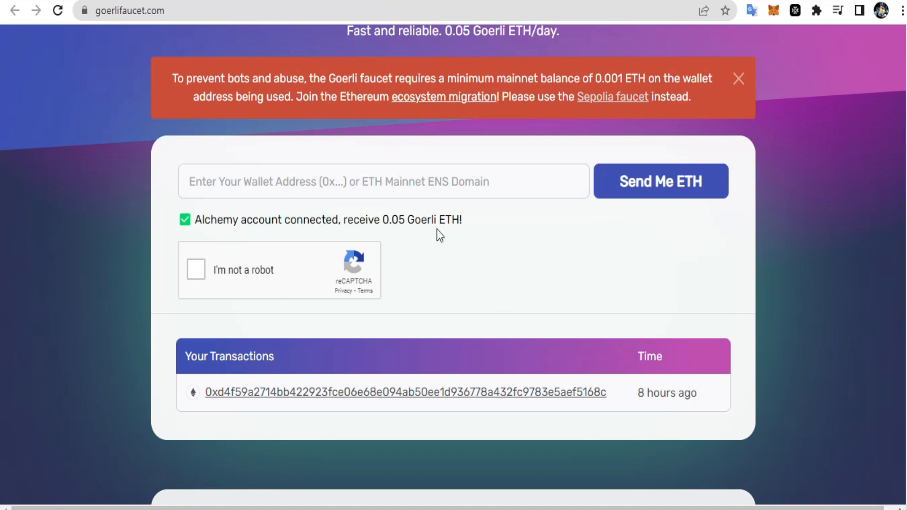
{"action": "scroll", "coordinate": [492, 234], "scroll_direction": "up", "scroll_amount": 2}
{"action": "scroll", "coordinate": [492, 234], "scroll_direction": "down", "scroll_amount": 1}
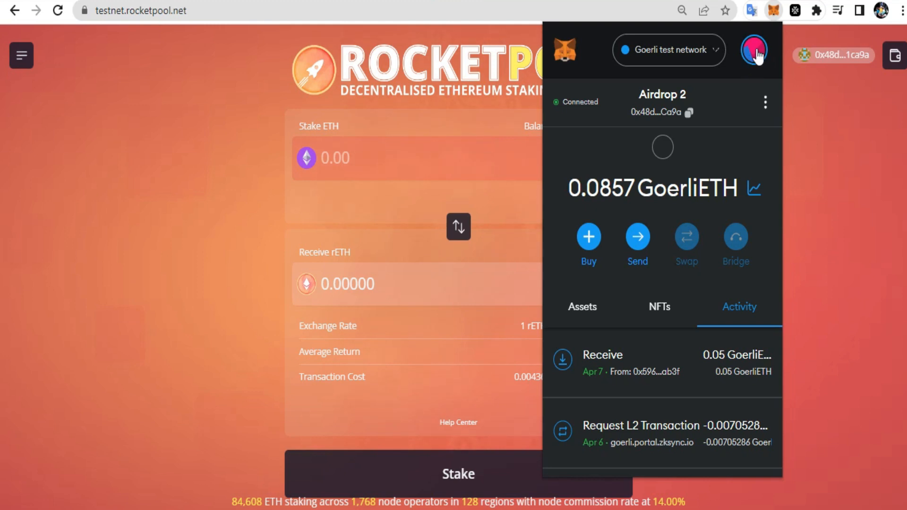
Check in MetaMask's advanced settings whether test networks are shown in the network list.
{"action": "left_click", "coordinate": [756, 51]}
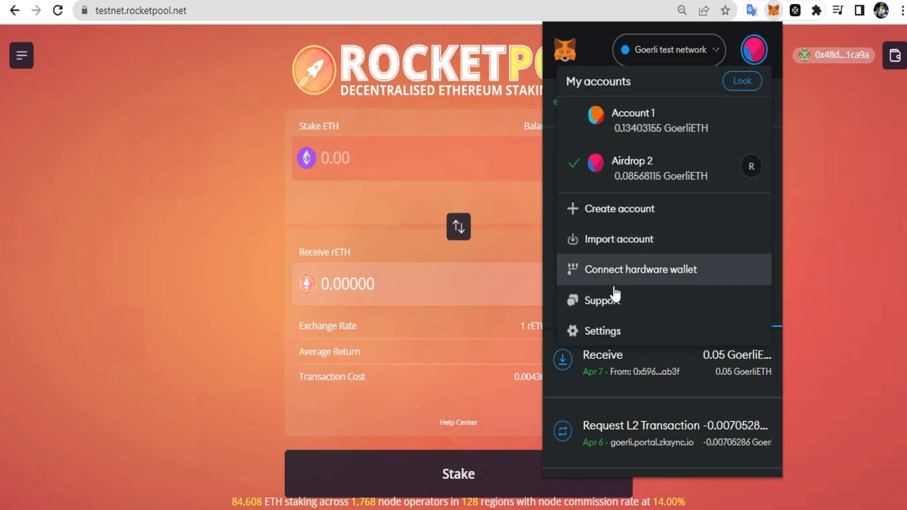
{"action": "left_click", "coordinate": [608, 325]}
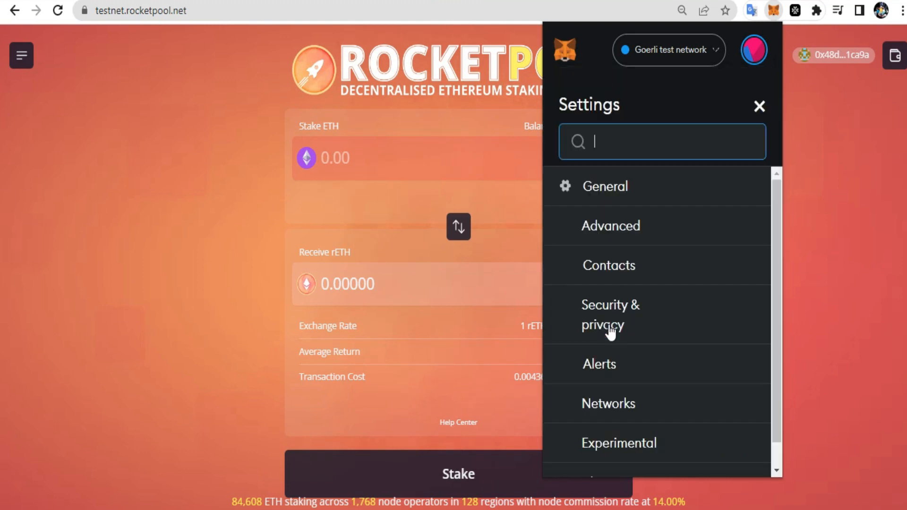
{"action": "left_click", "coordinate": [608, 229]}
{"action": "scroll", "coordinate": [630, 304], "scroll_direction": "down", "scroll_amount": 6}
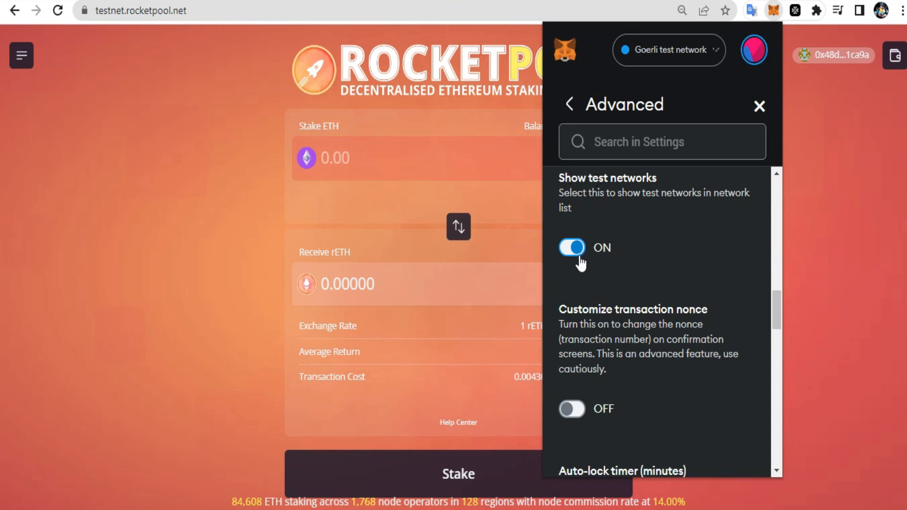
{"action": "left_click", "coordinate": [759, 107]}
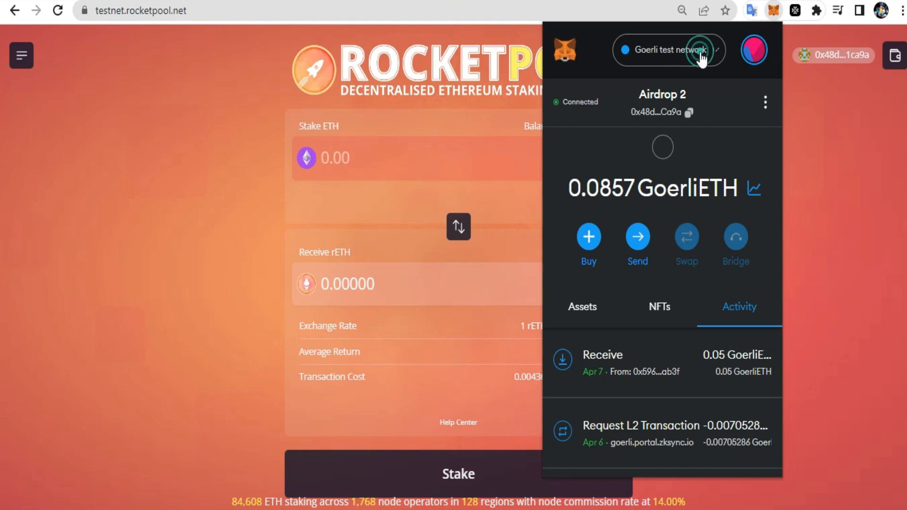
Select the Goerli test network in MetaMask and copy the Airdrop 2 account's wallet address.
{"action": "left_click", "coordinate": [700, 53]}
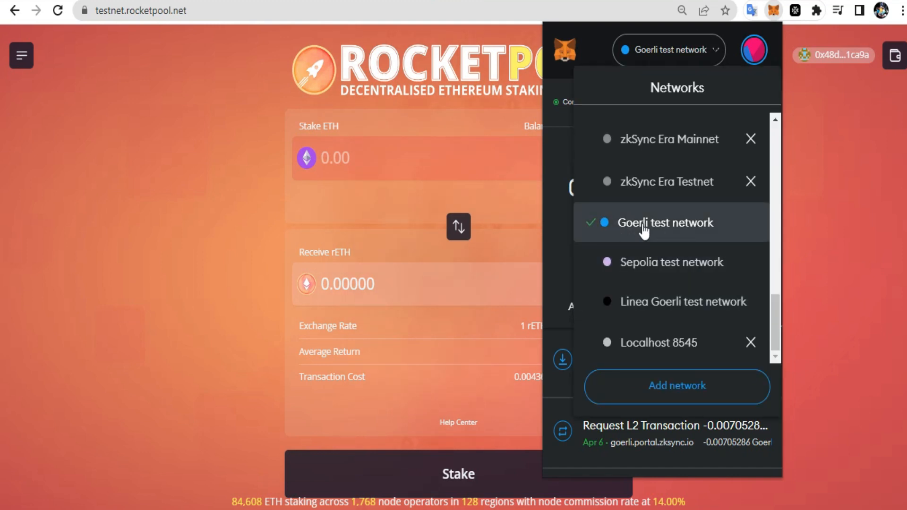
{"action": "left_click", "coordinate": [667, 229]}
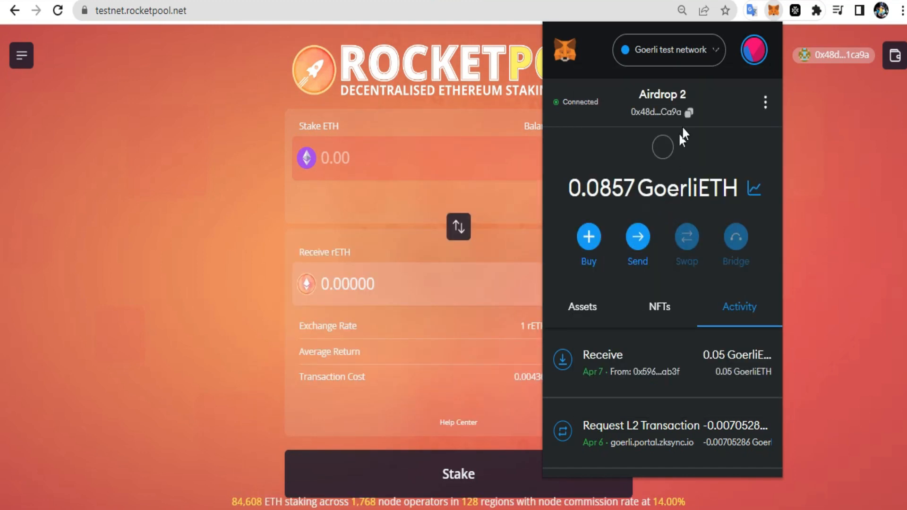
{"action": "left_click", "coordinate": [690, 113]}
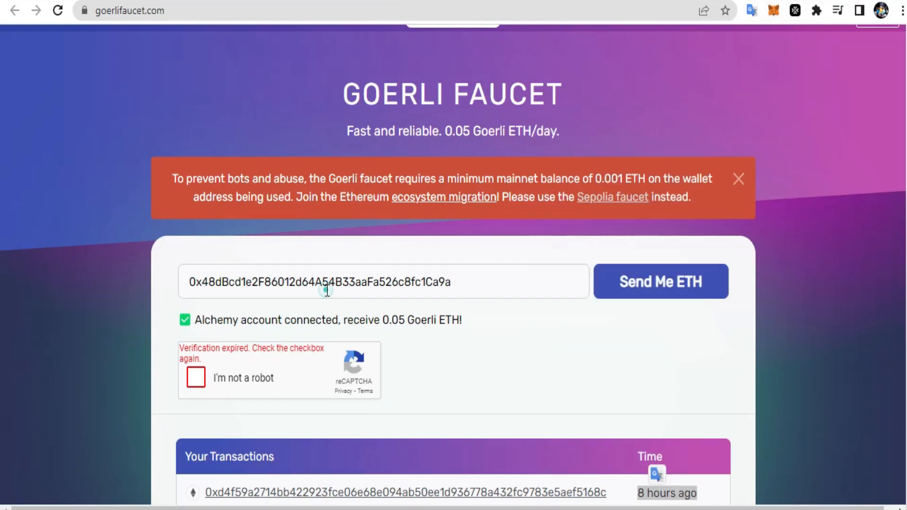
Fill in the wallet address on the Goerli faucet form and complete the robot check.
{"action": "left_click", "coordinate": [326, 283]}
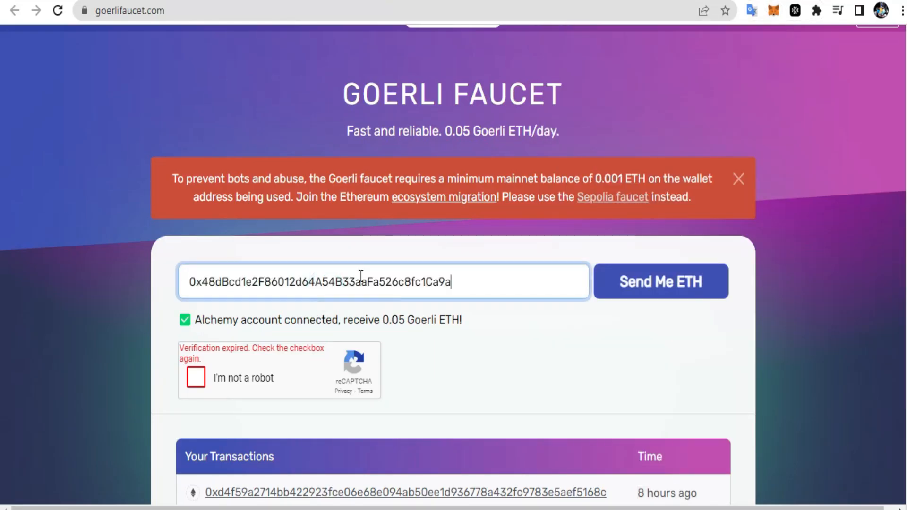
{"action": "left_click", "coordinate": [197, 386]}
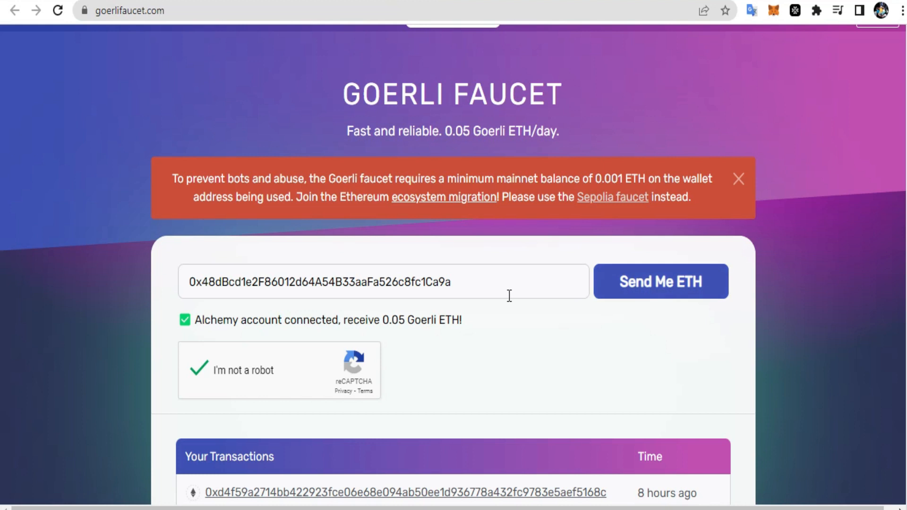
Check the time of the faucet's latest transaction and the GoerliETH balance in the MetaMask wallet.
{"action": "scroll", "coordinate": [600, 397], "scroll_direction": "down", "scroll_amount": 2}
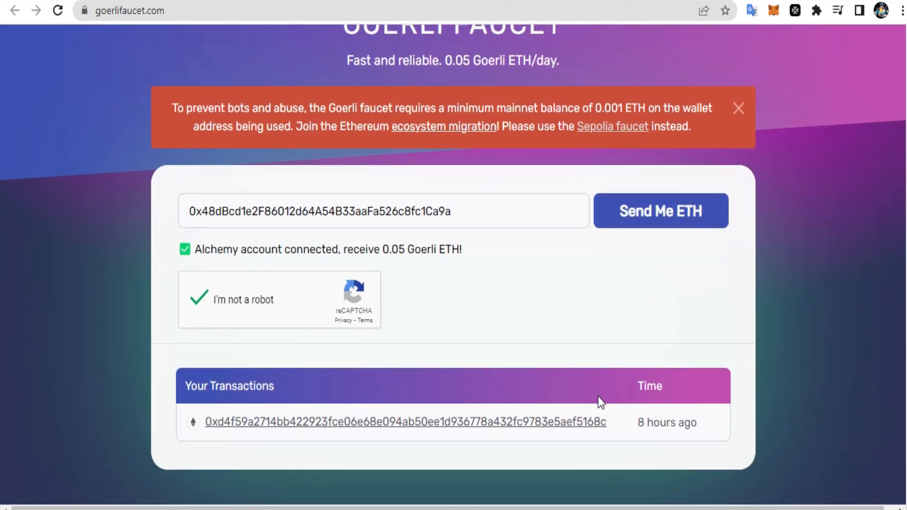
{"action": "triple_click", "coordinate": [656, 421]}
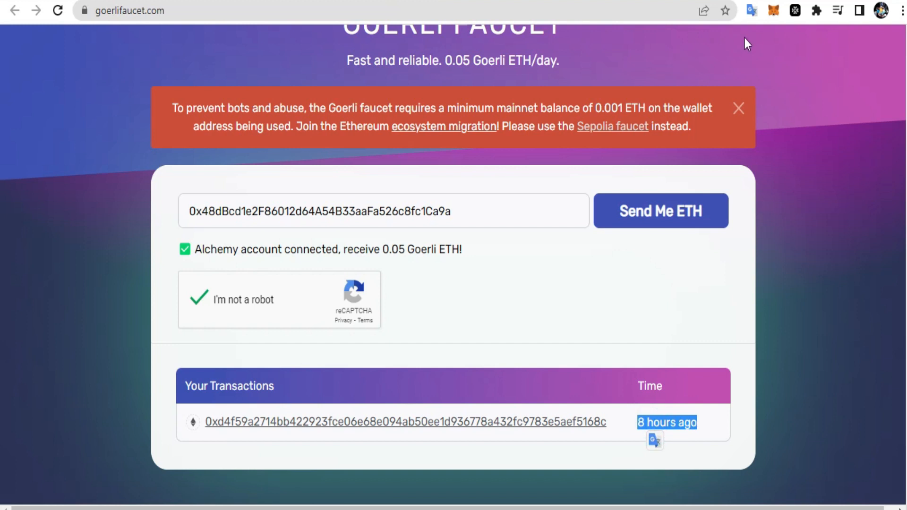
{"action": "left_click", "coordinate": [771, 11]}
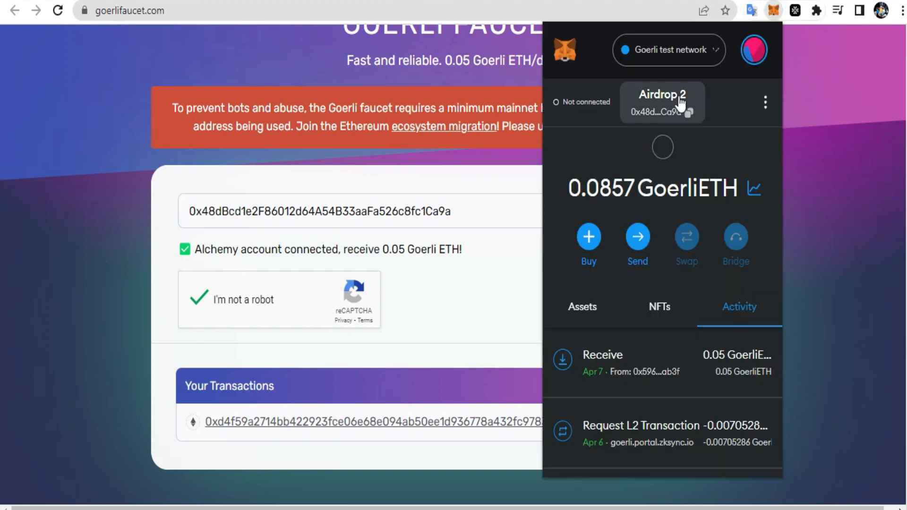
{"action": "double_click", "coordinate": [619, 193]}
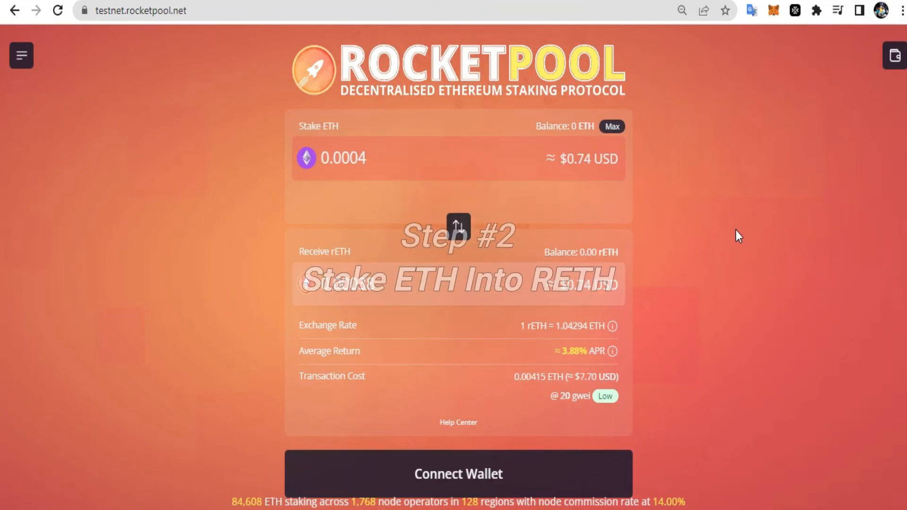
Accept the terms on the Rocket Pool testnet site and connect the MetaMask wallet.
{"action": "left_click", "coordinate": [467, 469]}
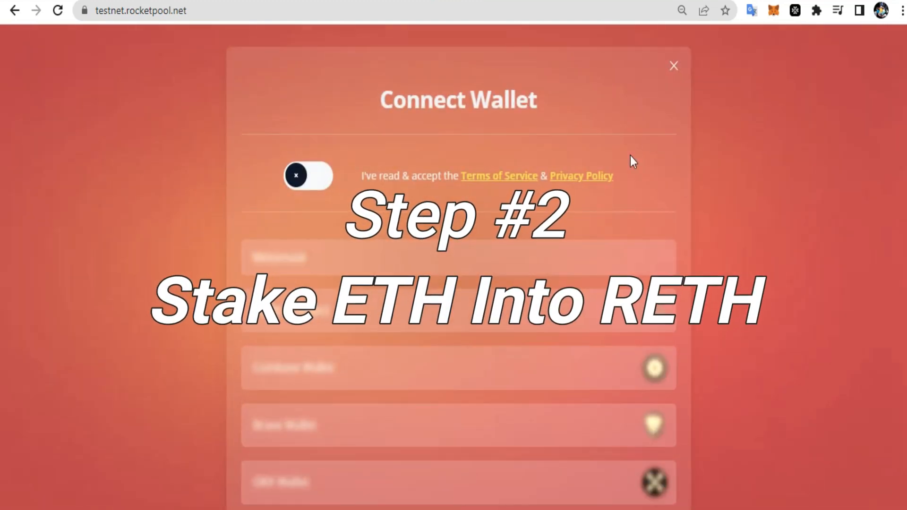
{"action": "left_click", "coordinate": [301, 177]}
{"action": "left_click", "coordinate": [341, 255]}
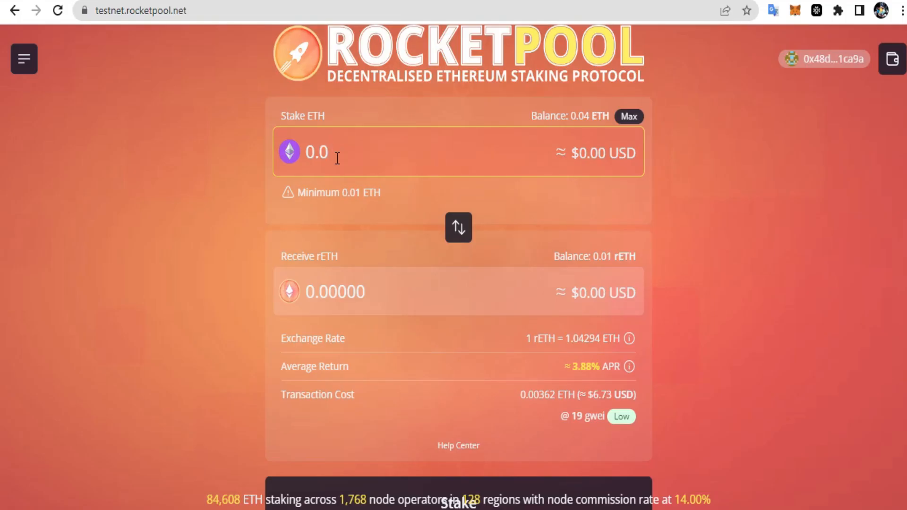
Stake 0.01 ETH for rETH on Rocket Pool, confirming the deposit in MetaMask, and add rETH to the wallet.
{"action": "type", "text": "1"}
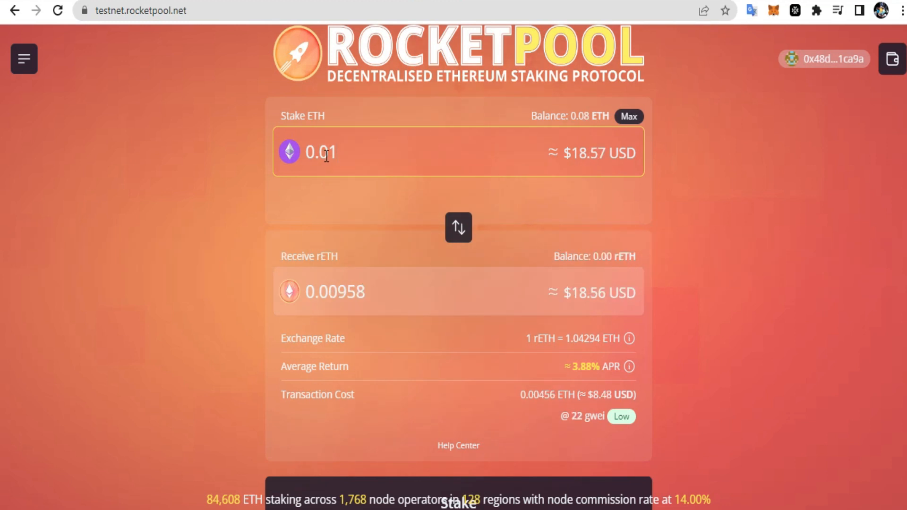
{"action": "left_click", "coordinate": [468, 484]}
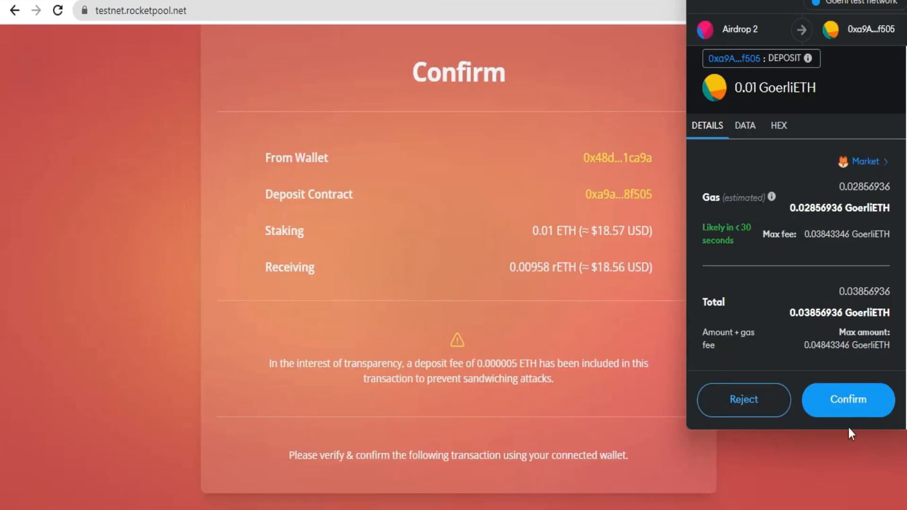
{"action": "left_click", "coordinate": [857, 406]}
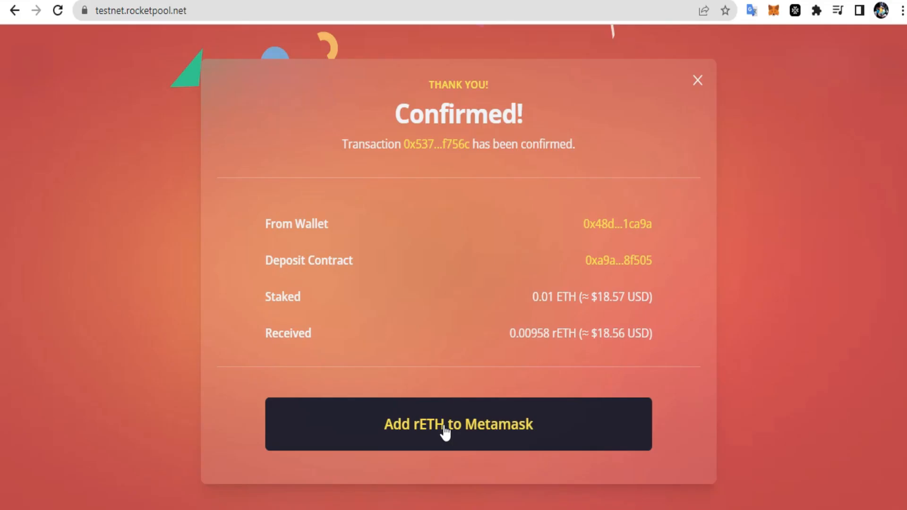
{"action": "left_click", "coordinate": [445, 427]}
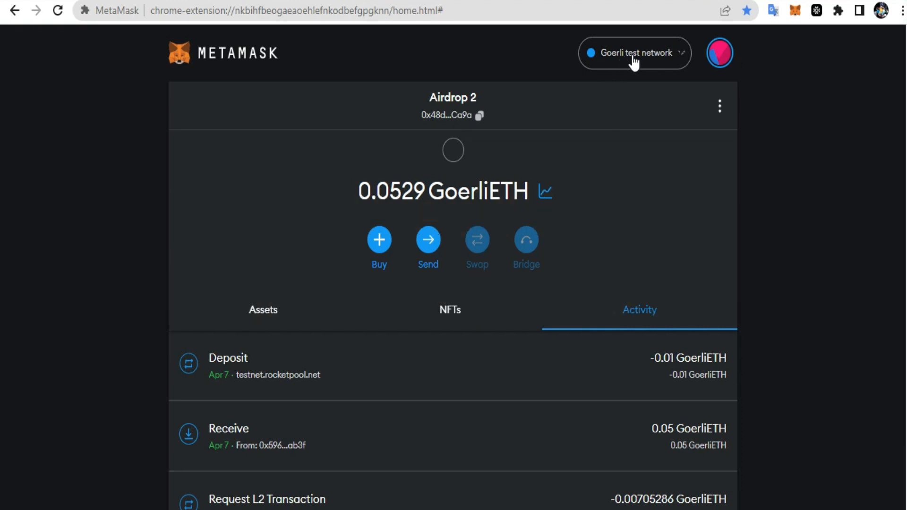
Send 0.0001 GoerliETH from MetaMask to the copied token contract address, acknowledging the contract warning and confirming the transaction.
{"action": "left_click", "coordinate": [429, 242]}
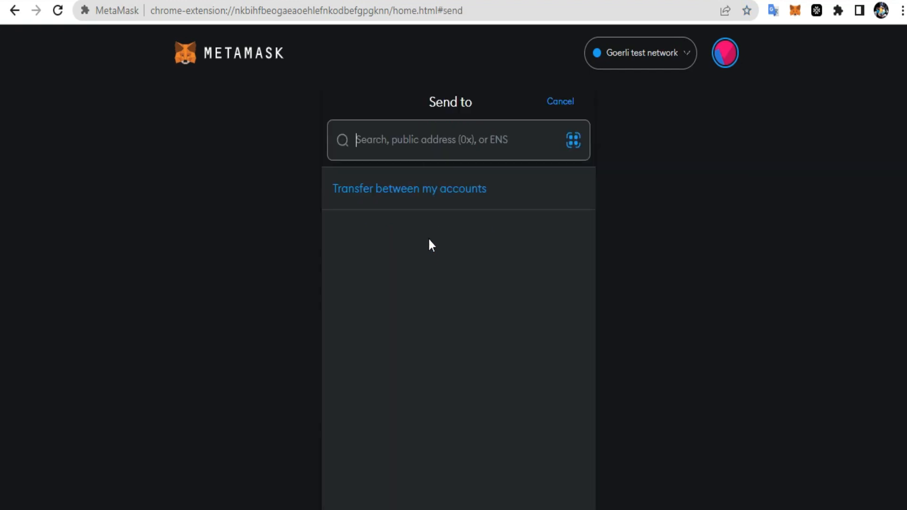
{"action": "key", "text": "ctrl+v"}
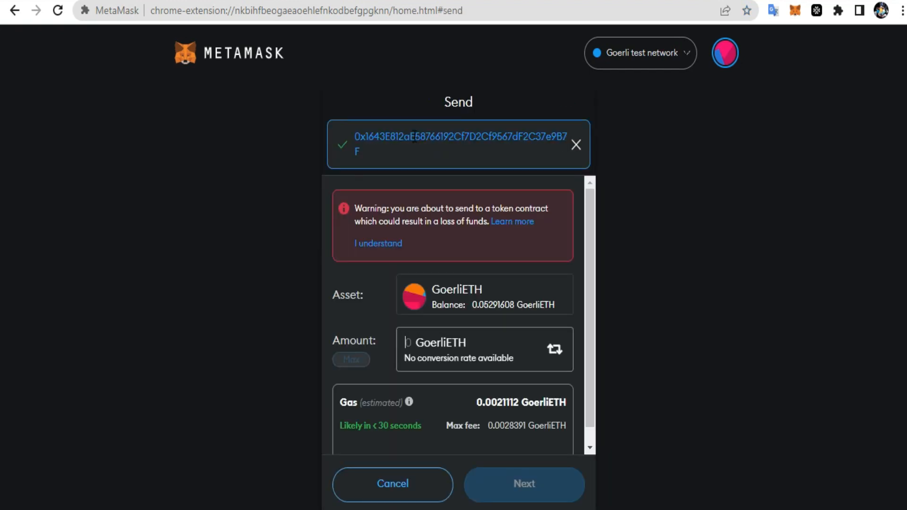
{"action": "left_click", "coordinate": [375, 245]}
{"action": "type", "text": "0.0001"}
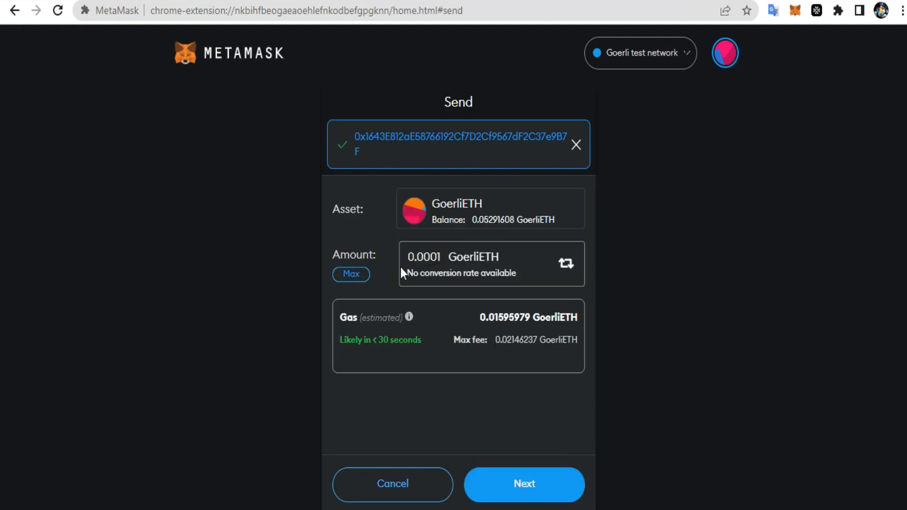
{"action": "left_click", "coordinate": [526, 497]}
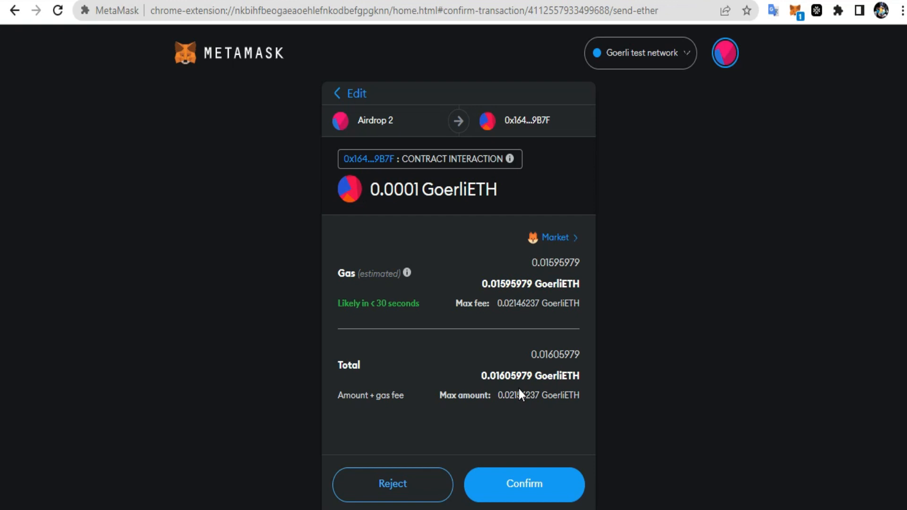
{"action": "left_click", "coordinate": [524, 477]}
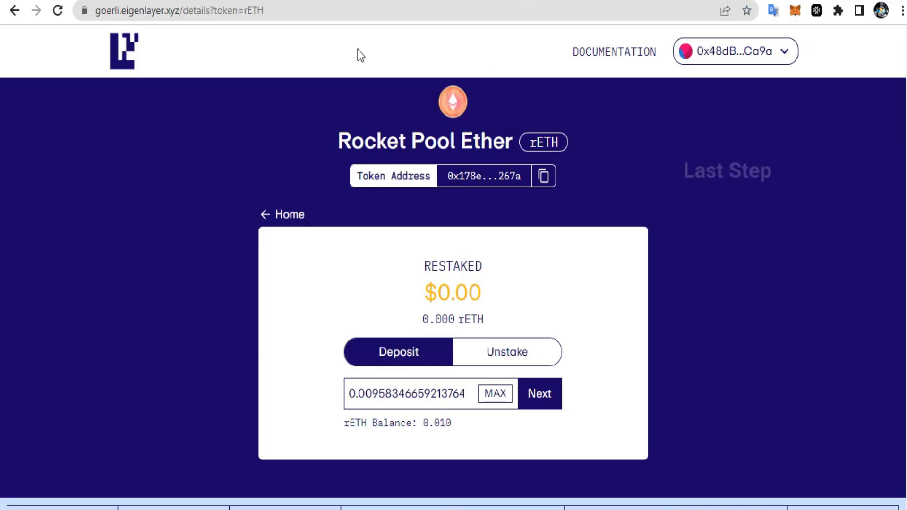
Return to the EigenLayer token list, reopen Rocket Pool Ether and submit a deposit of the maximum rETH balance.
{"action": "left_click", "coordinate": [14, 9]}
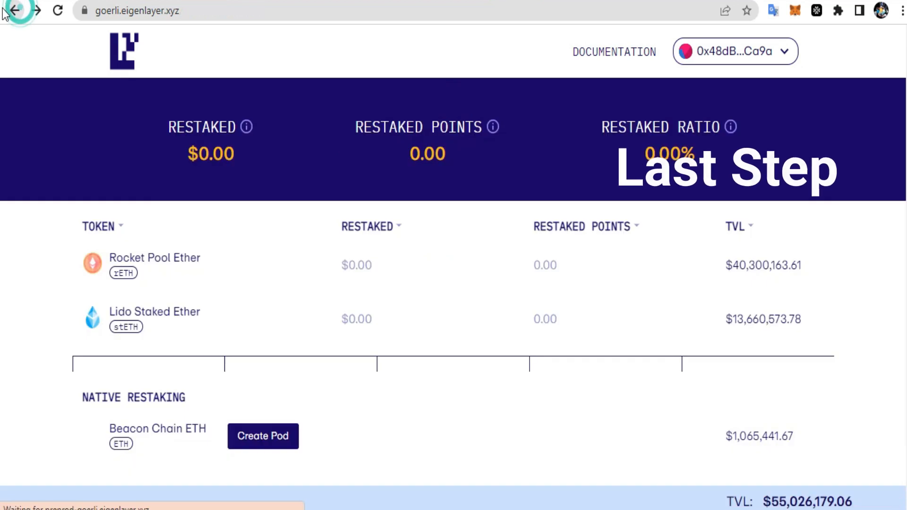
{"action": "left_click", "coordinate": [155, 266]}
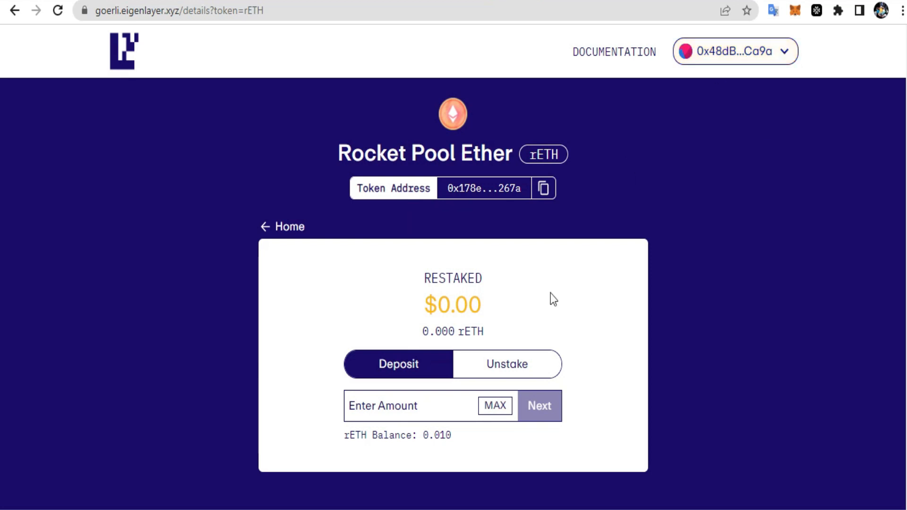
{"action": "left_click", "coordinate": [494, 407]}
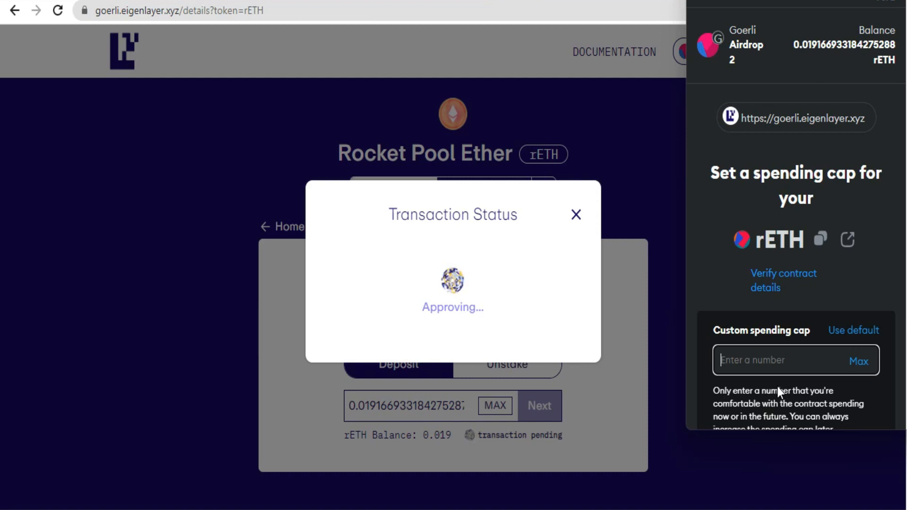
Set the custom rETH spending cap to 0.019 in MetaMask and approve the request.
{"action": "type", "text": "0."}
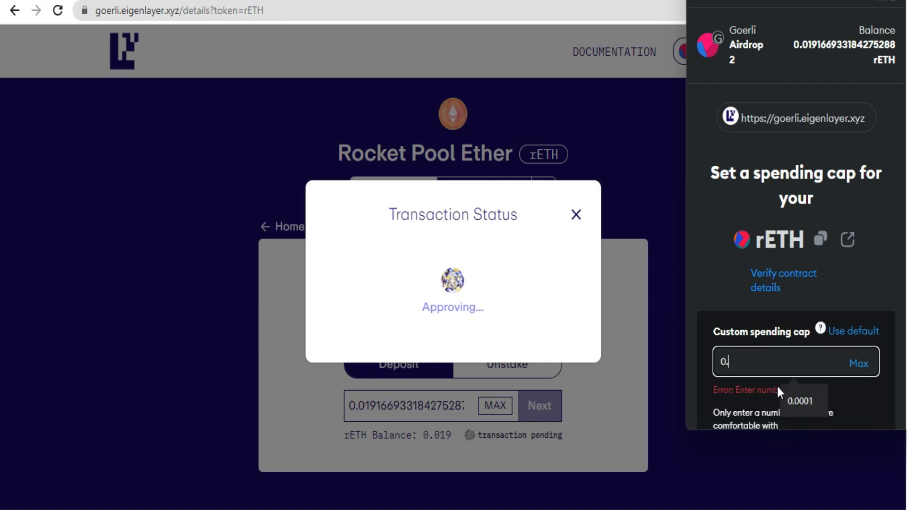
{"action": "type", "text": "019"}
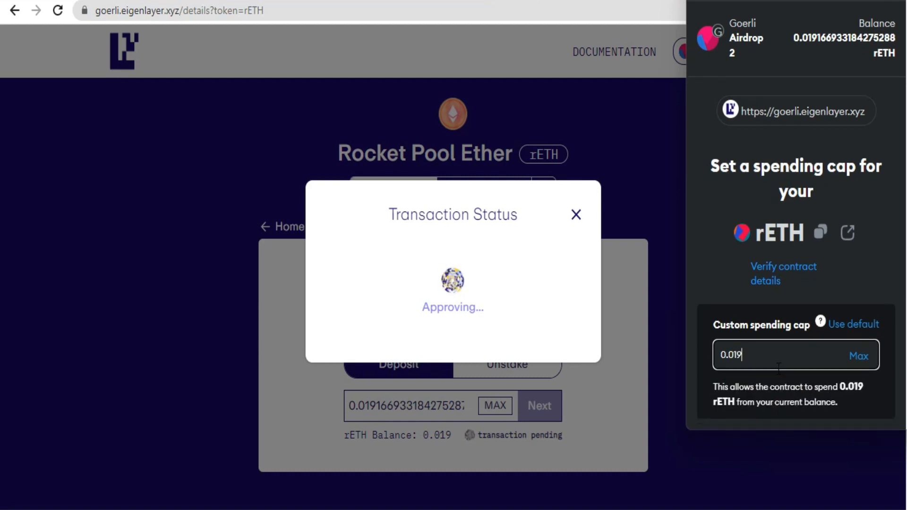
{"action": "scroll", "coordinate": [804, 387], "scroll_direction": "down", "scroll_amount": 2}
{"action": "left_click", "coordinate": [842, 410]}
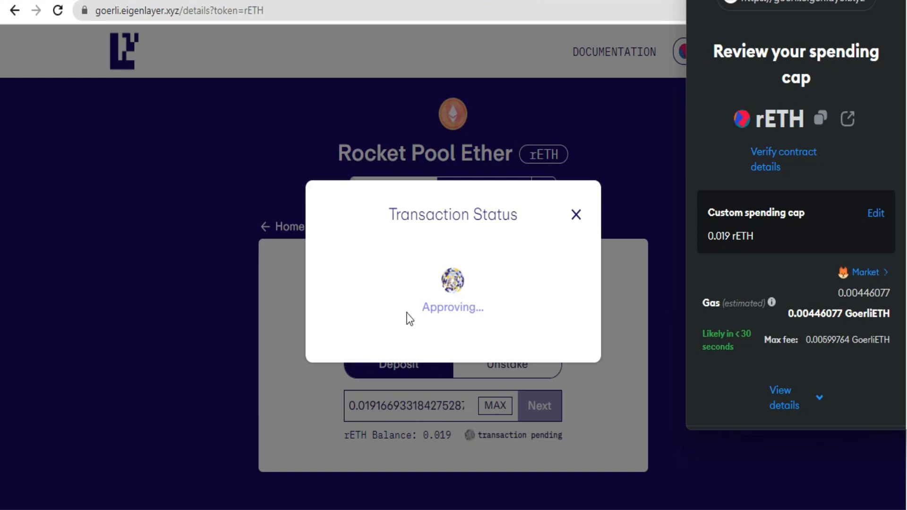
{"action": "scroll", "coordinate": [789, 252], "scroll_direction": "down", "scroll_amount": 2}
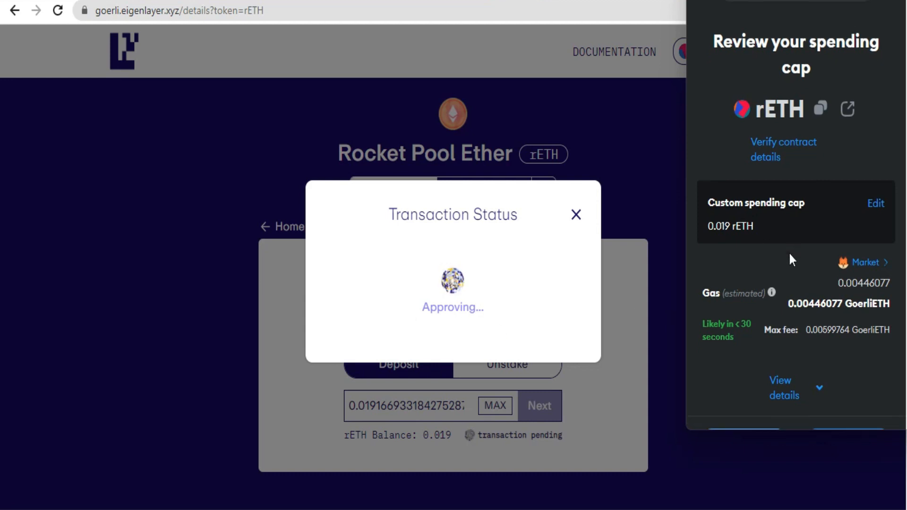
{"action": "left_click", "coordinate": [858, 401]}
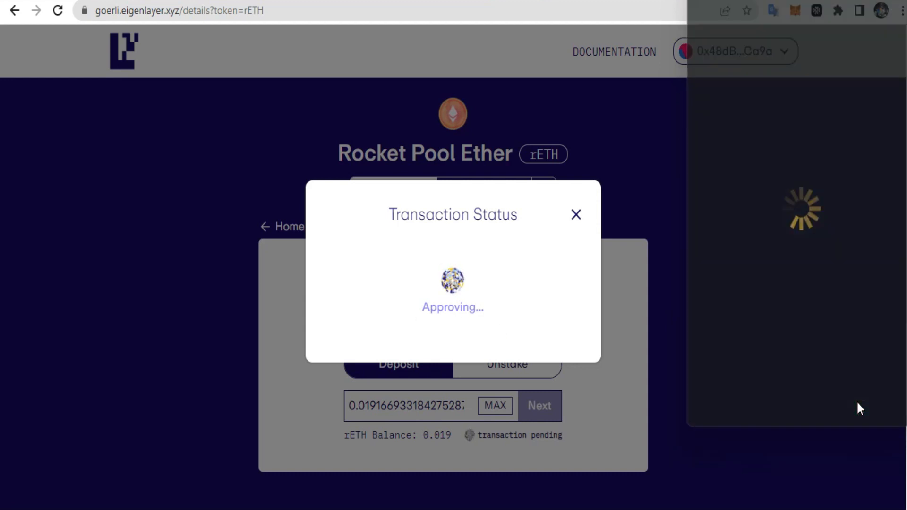
Submit a deposit of the maximum stETH balance under Lido Staked Ether and enter a MetaMask spending cap of 0.00009.
{"action": "left_click", "coordinate": [284, 228]}
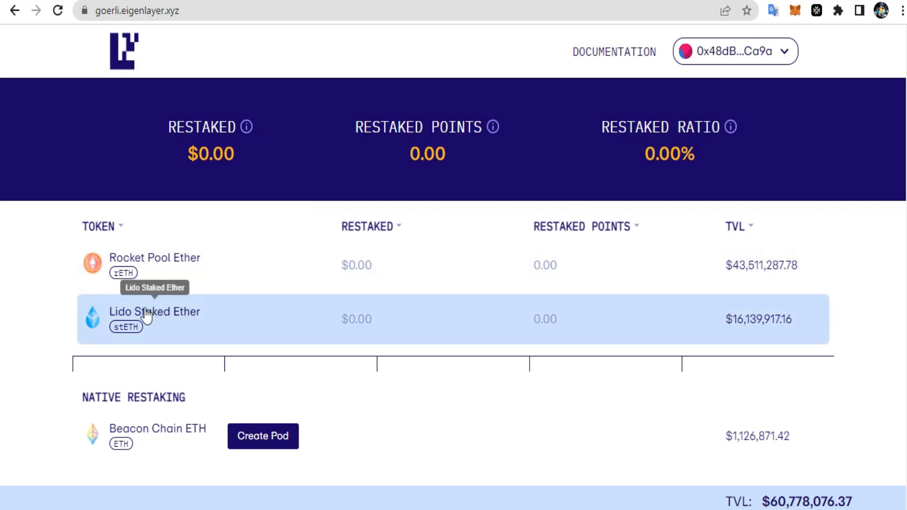
{"action": "left_click", "coordinate": [171, 317]}
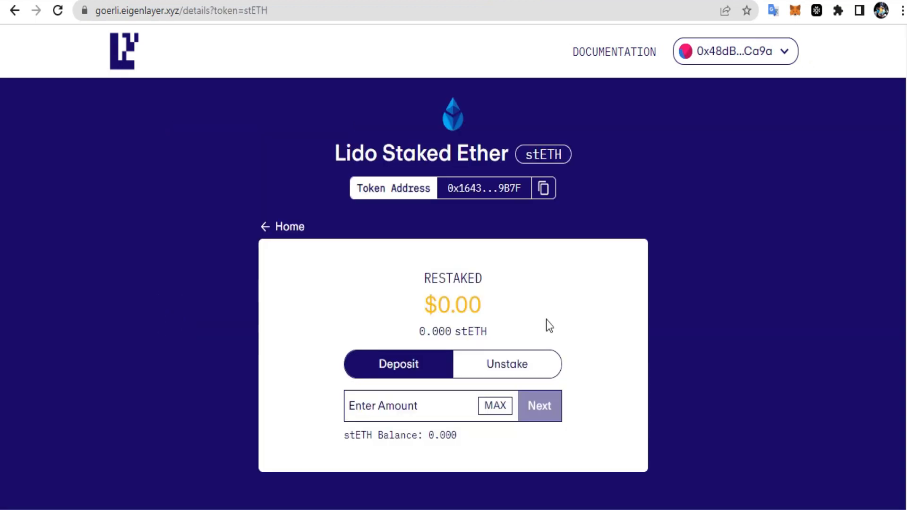
{"action": "left_click", "coordinate": [496, 406]}
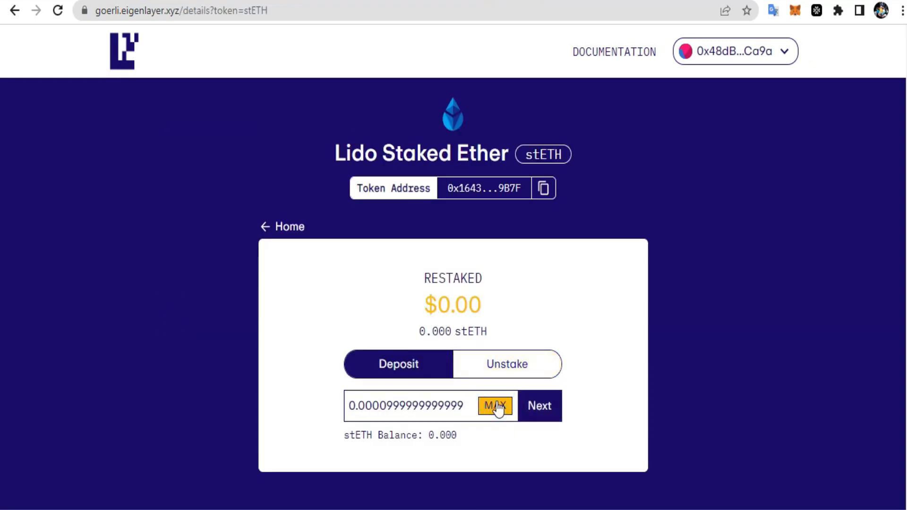
{"action": "left_click", "coordinate": [553, 415]}
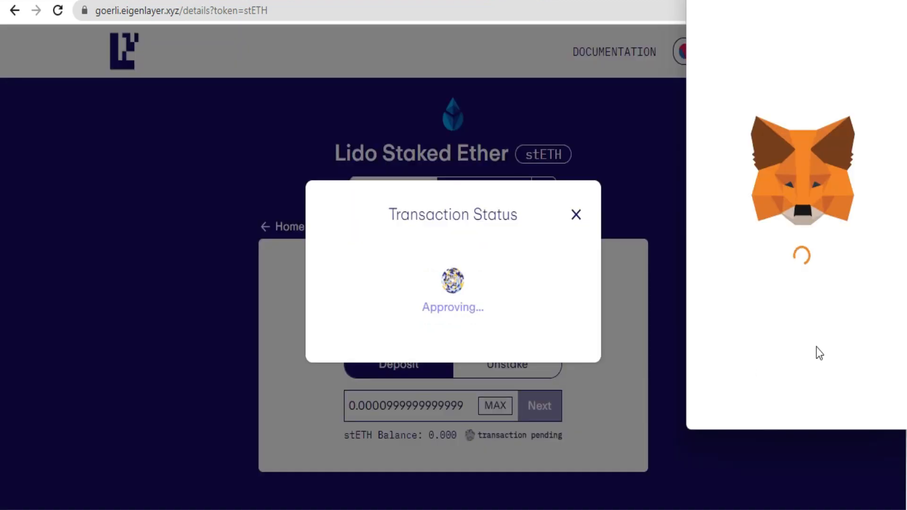
{"action": "type", "text": "0.00009"}
{"action": "scroll", "coordinate": [822, 373], "scroll_direction": "down", "scroll_amount": 3}
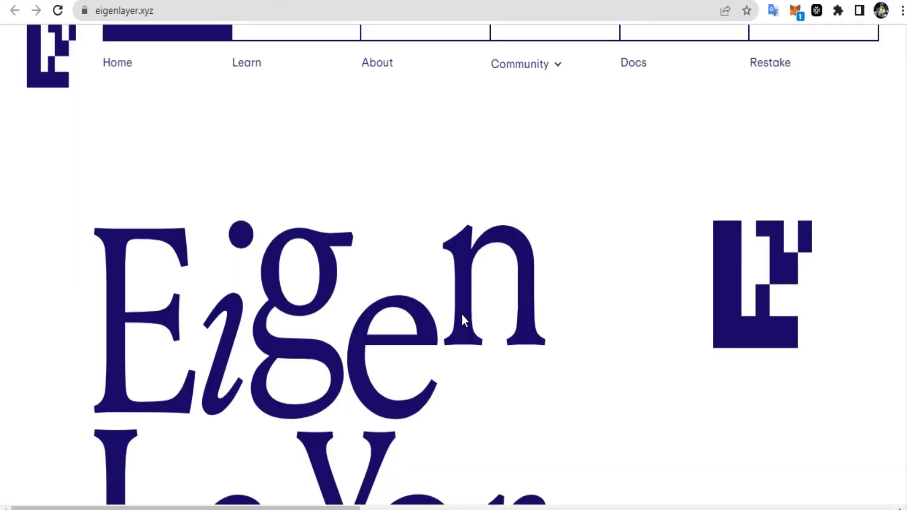